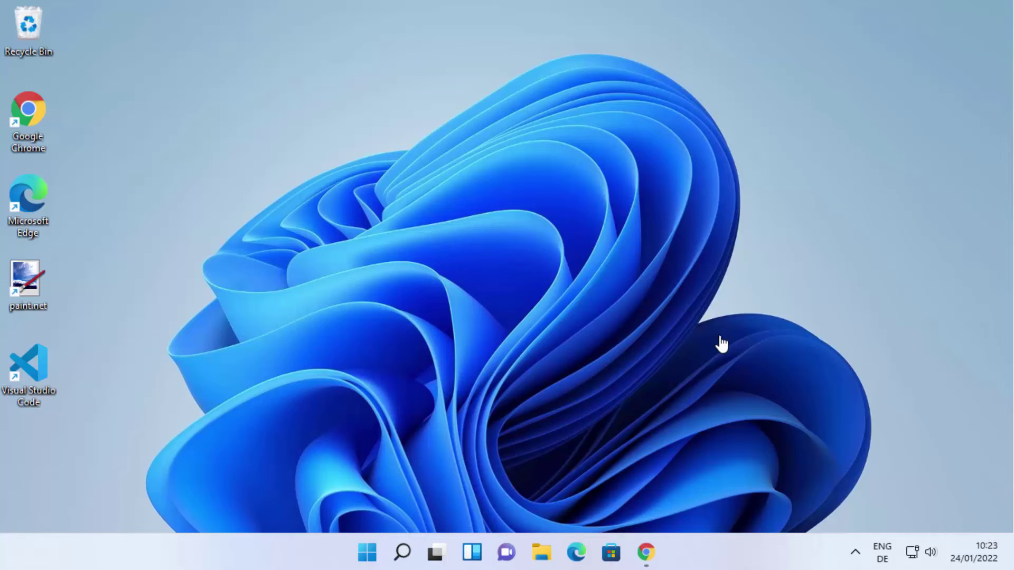
Open the official php.net downloads page from the PHP download search results
click(649, 544)
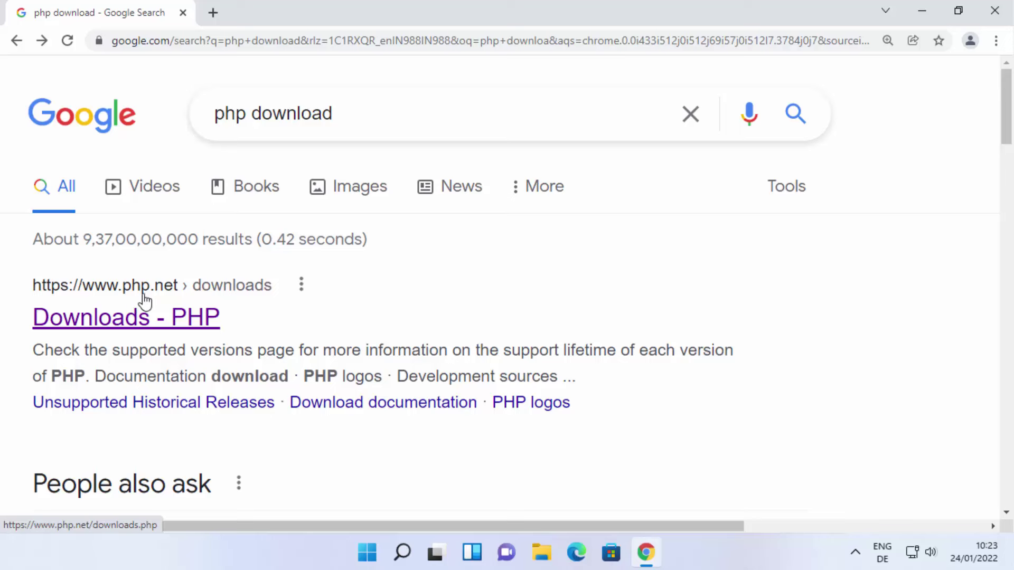
click(184, 320)
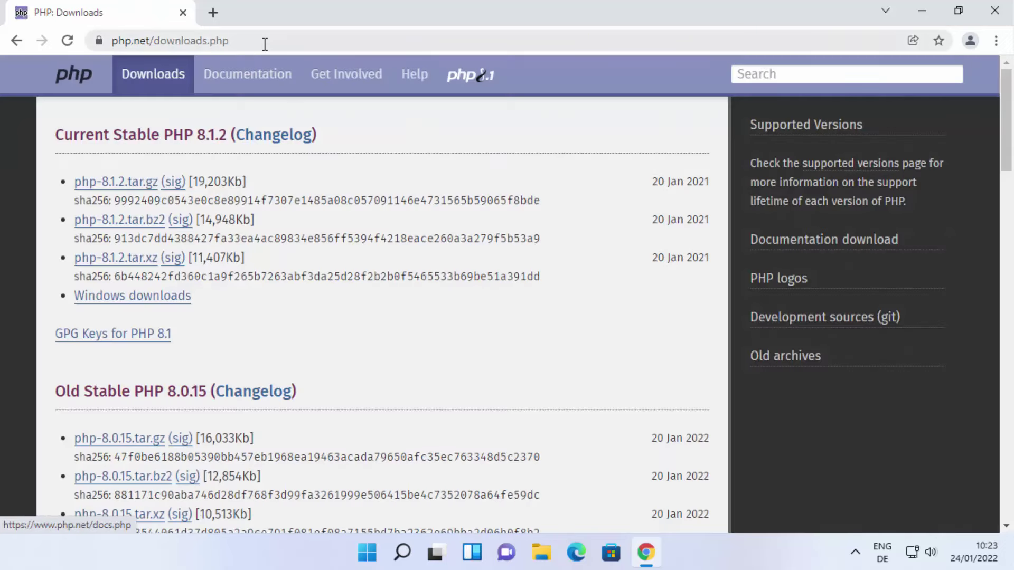
click(265, 42)
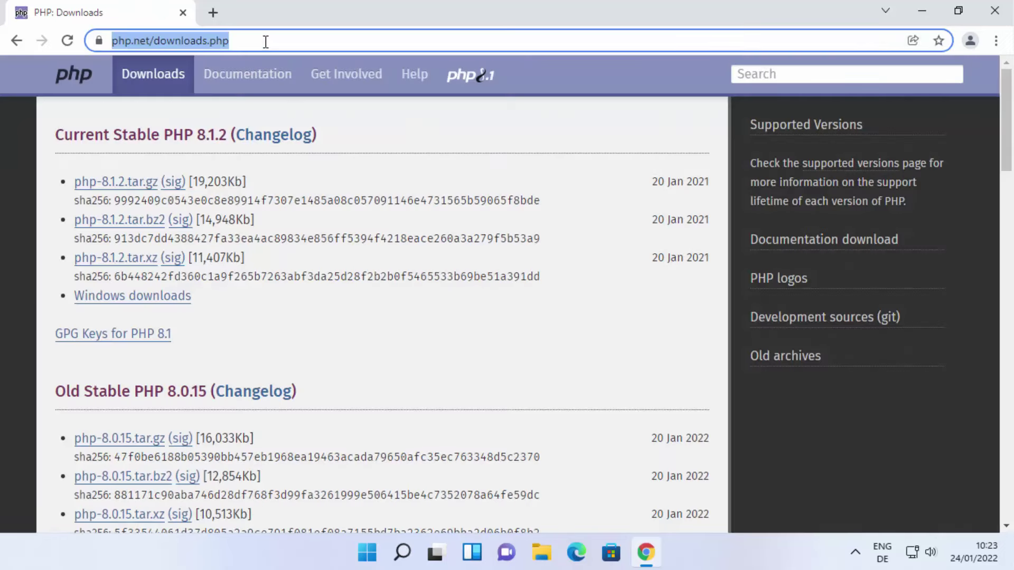
click(74, 85)
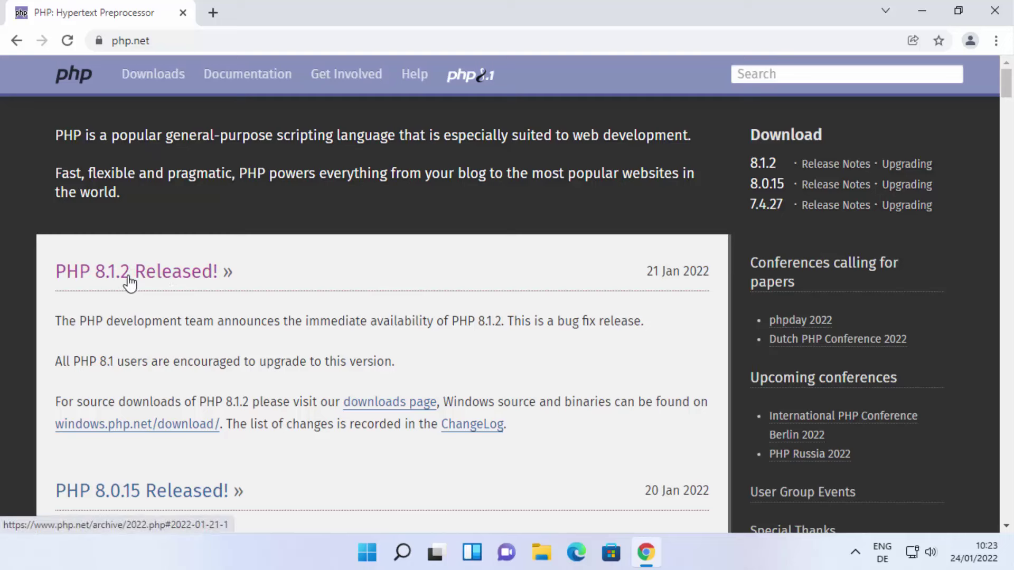
click(157, 79)
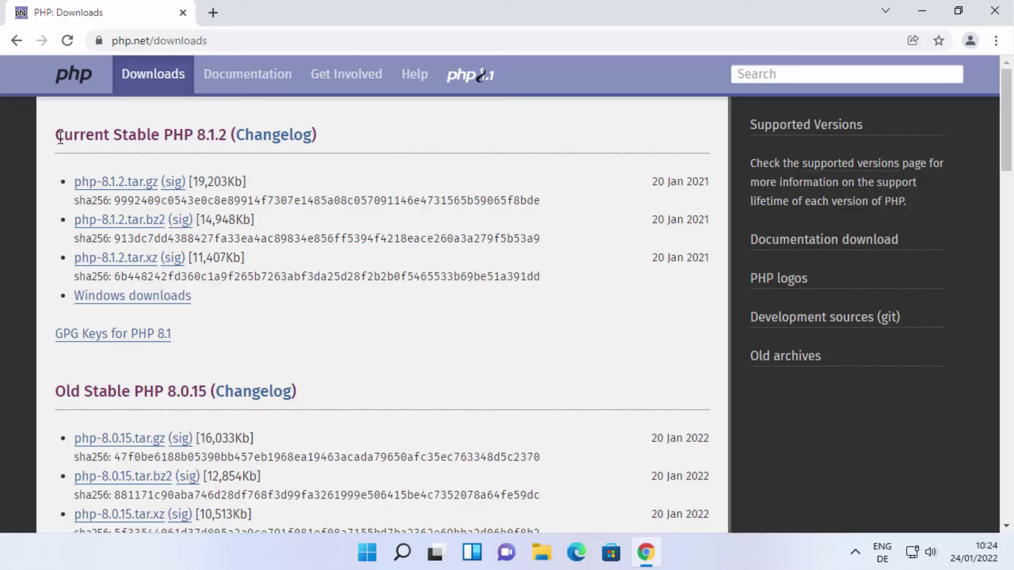
Note the current stable version 8.1.2 and go to the Windows builds page
click(206, 136)
drag(199, 140, 224, 139)
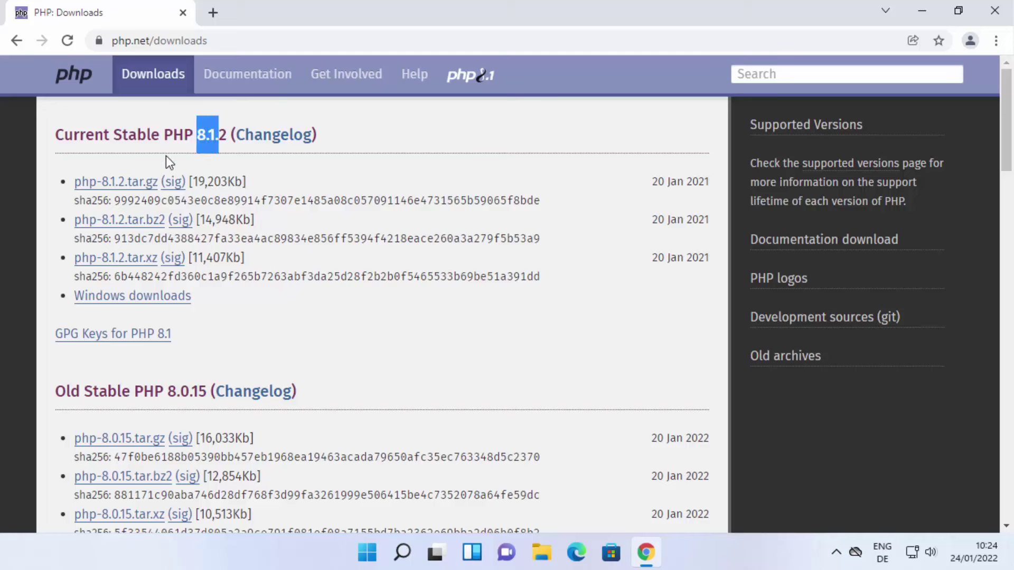
click(226, 313)
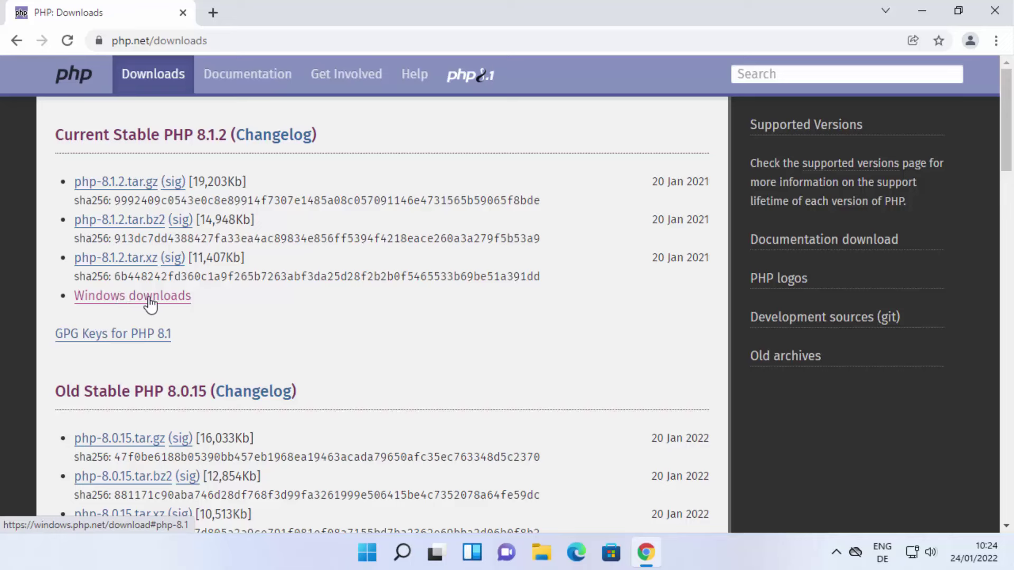
click(144, 305)
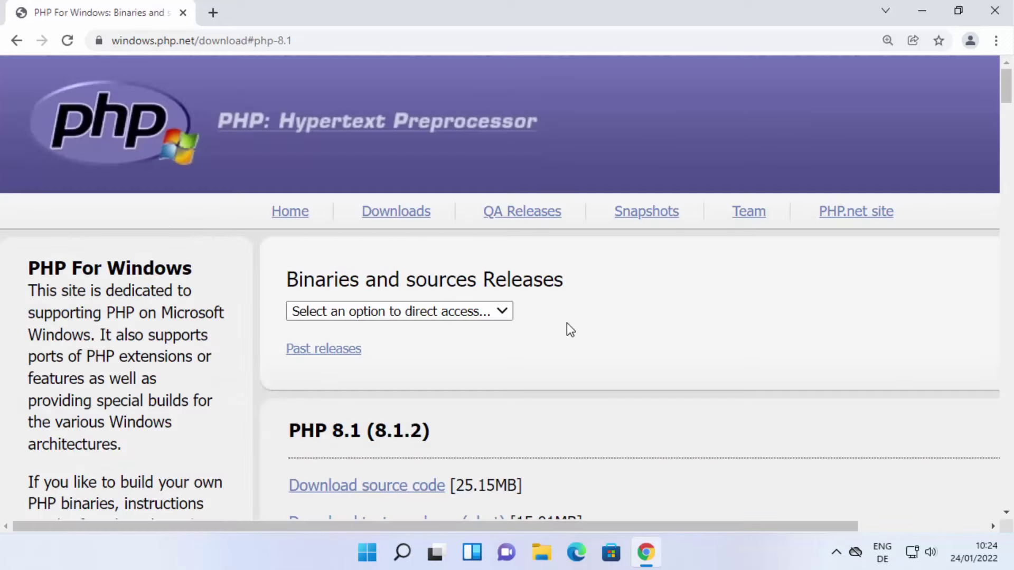
Download the VS16 x64 Thread Safe zip php-8.1.2-Win32-vs16-x64.zip and show it in its folder
scroll(594, 302, down, 5)
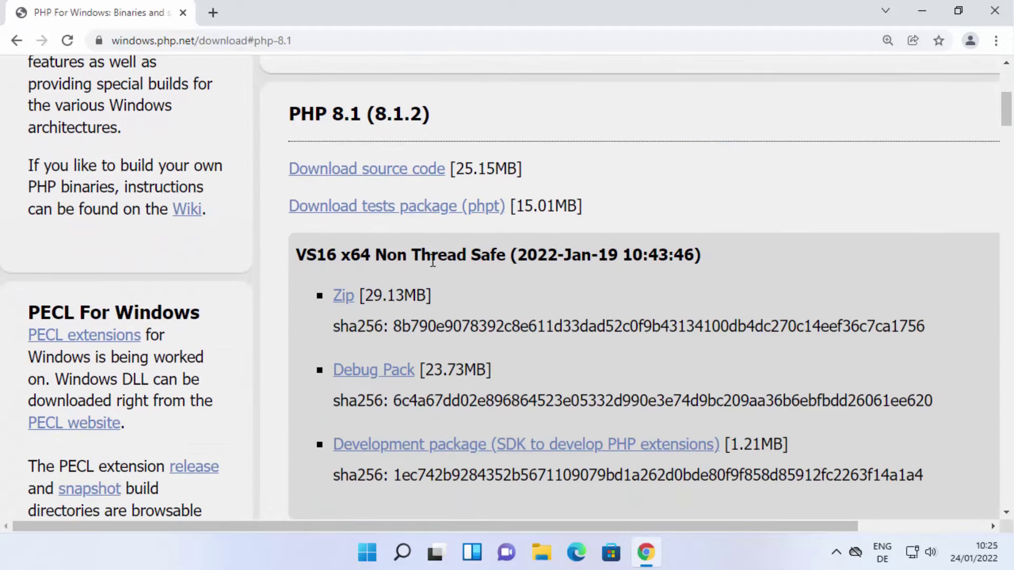
drag(387, 257, 490, 257)
scroll(540, 268, down, 4)
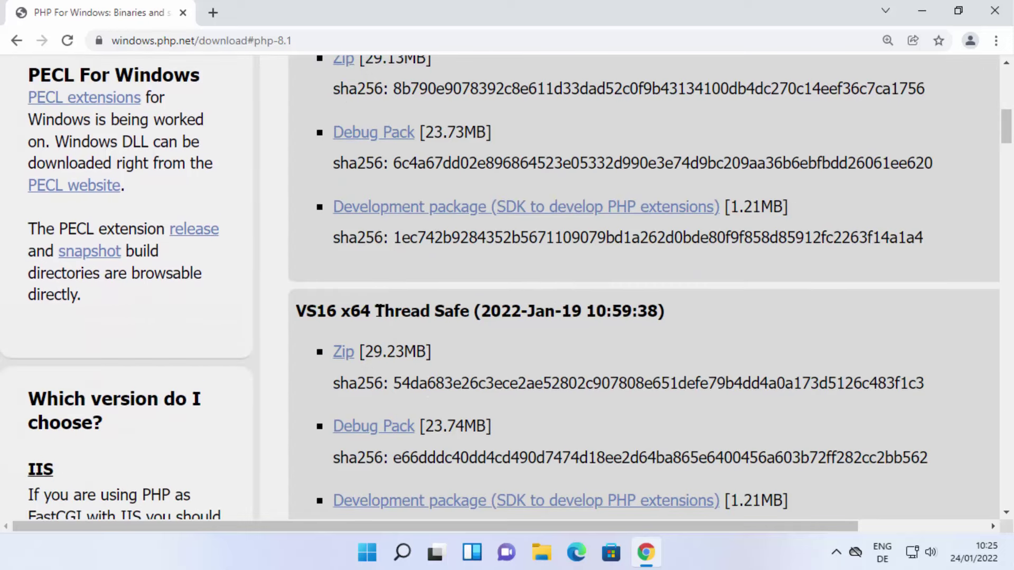
drag(380, 314, 468, 316)
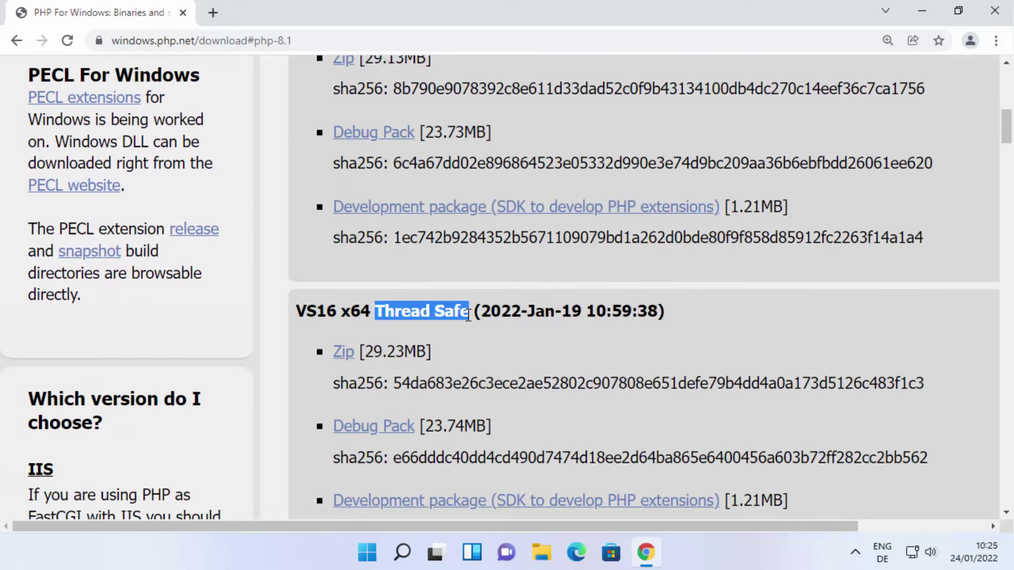
click(479, 334)
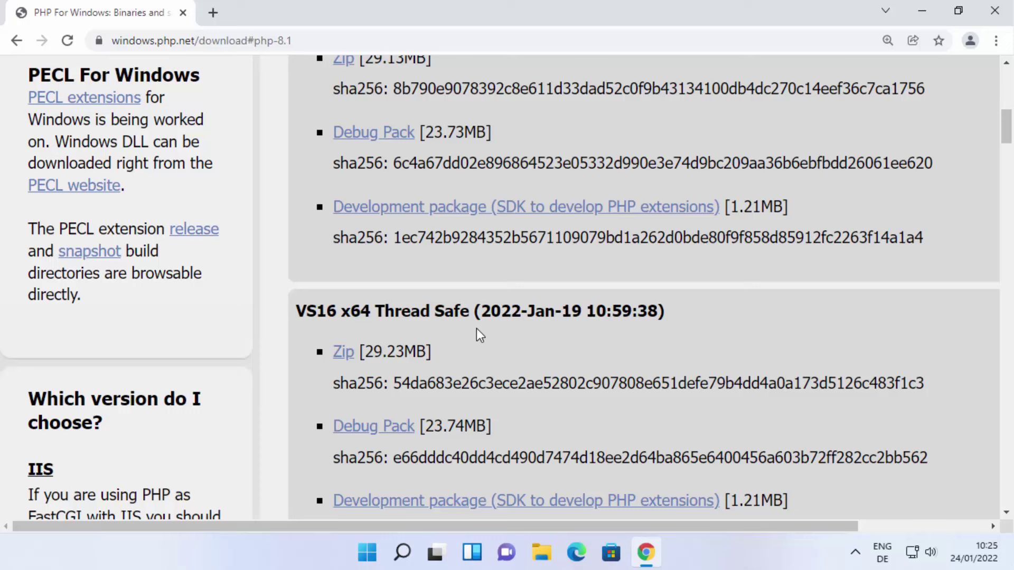
drag(376, 311, 477, 314)
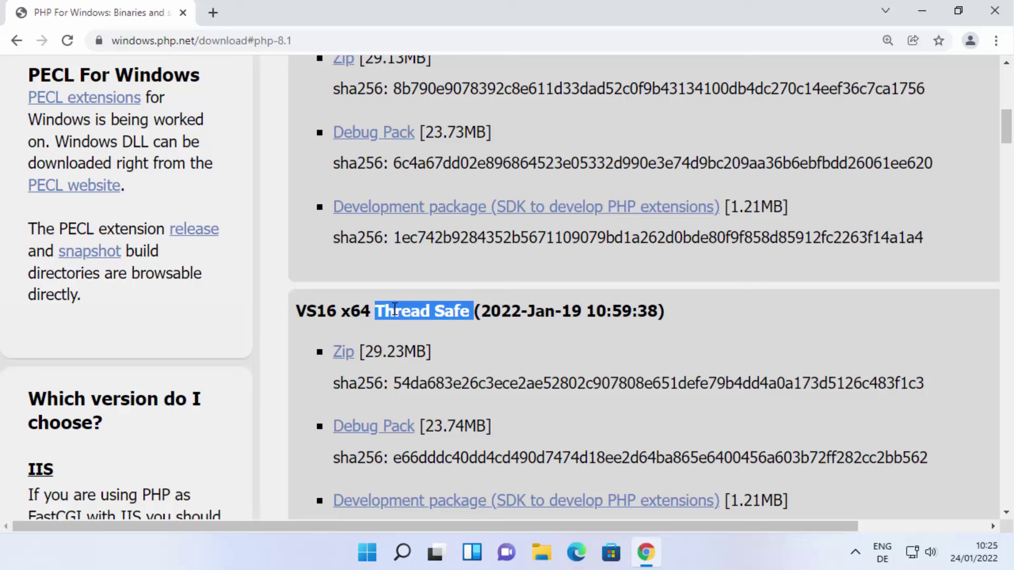
click(343, 353)
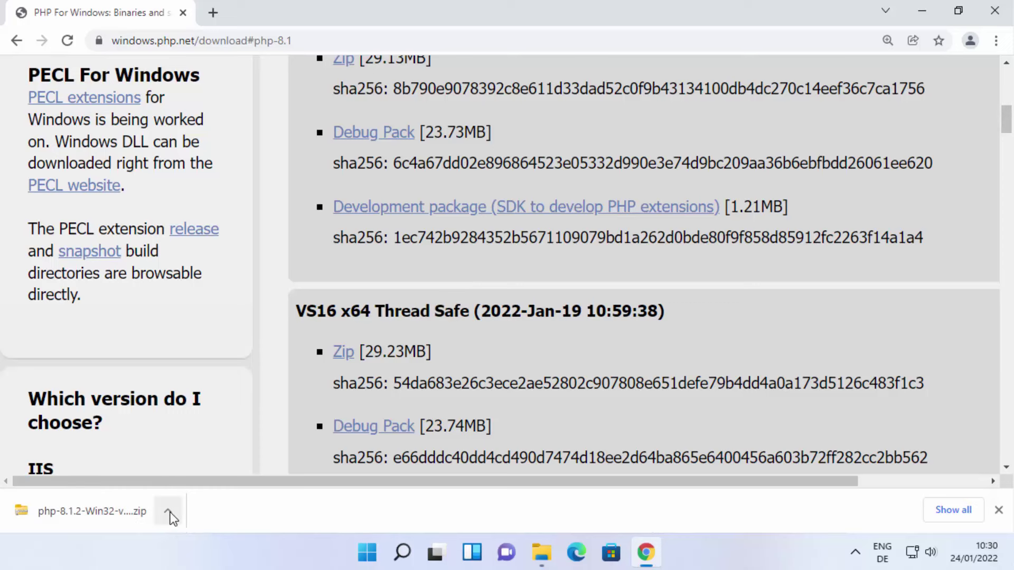
click(170, 512)
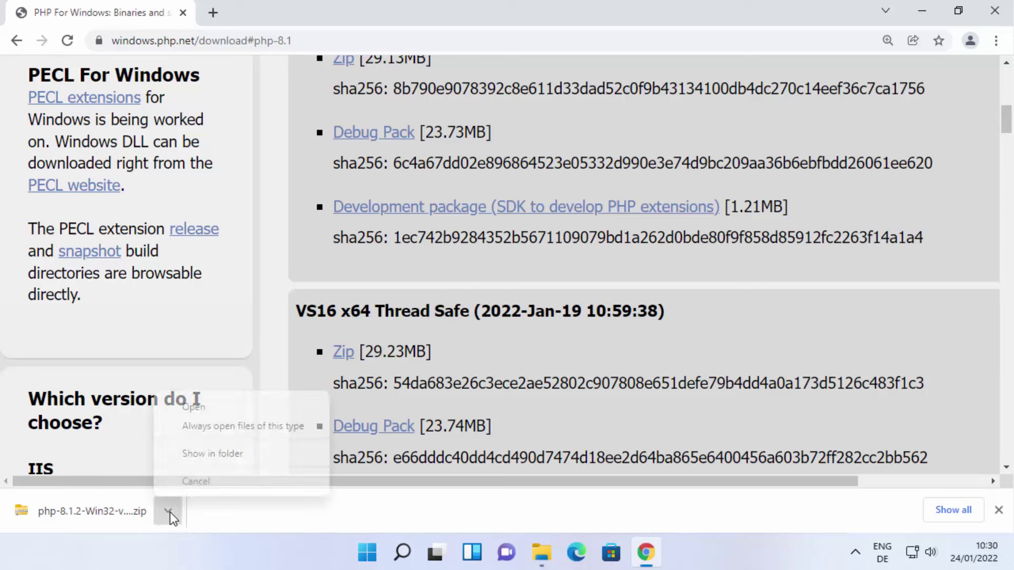
click(207, 456)
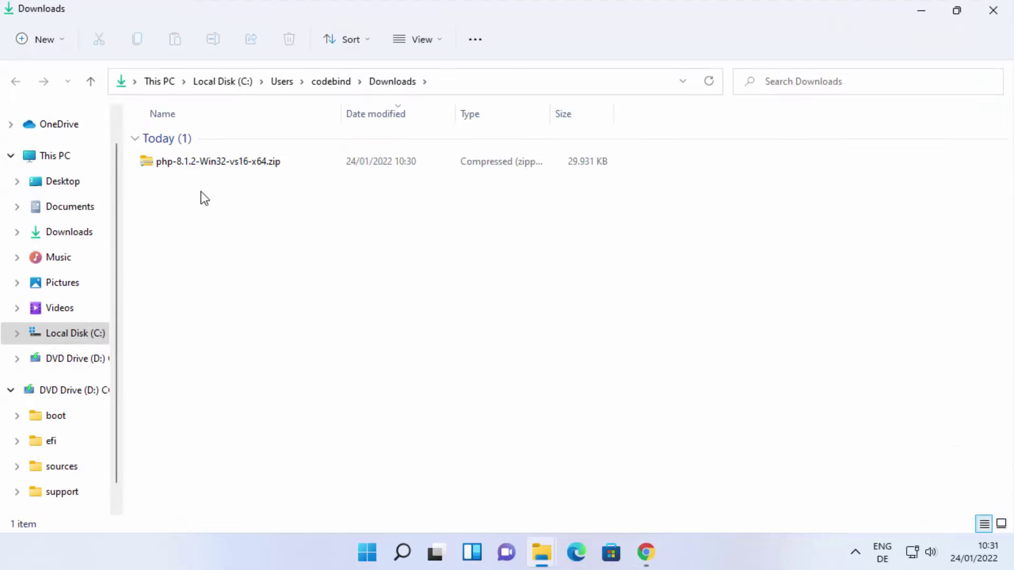
Extract the PHP zip into Downloads and cut the extracted php-8.1.2-Win32-vs16-x64 folder
right_click(231, 162)
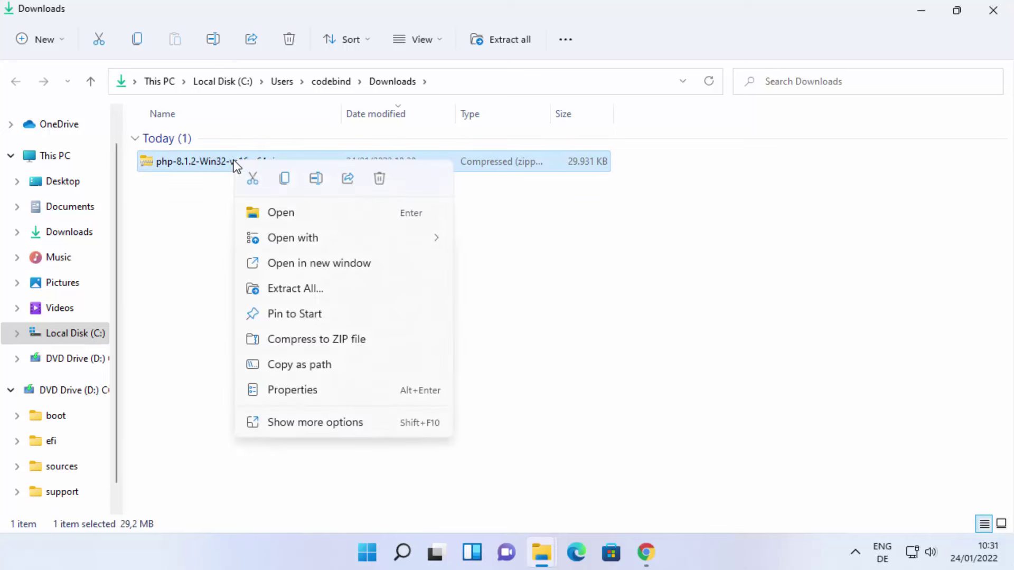
click(281, 288)
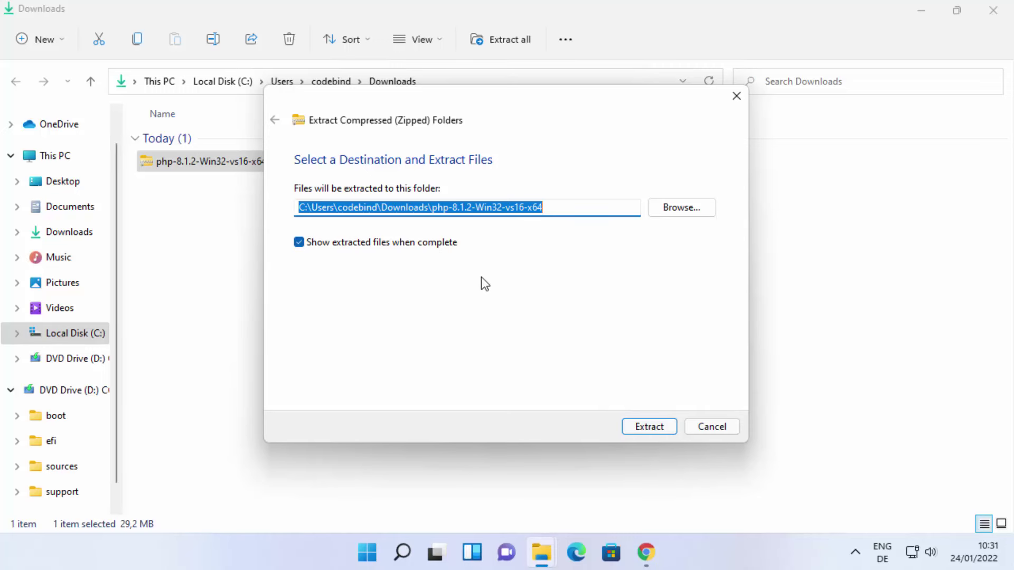
click(641, 424)
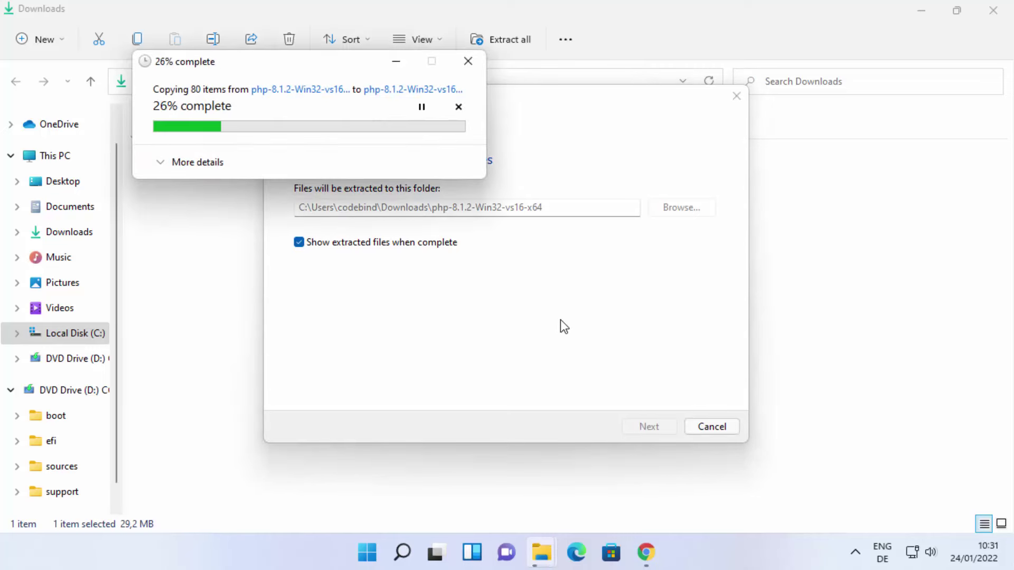
key(alt+Up)
click(271, 188)
key(ctrl+x)
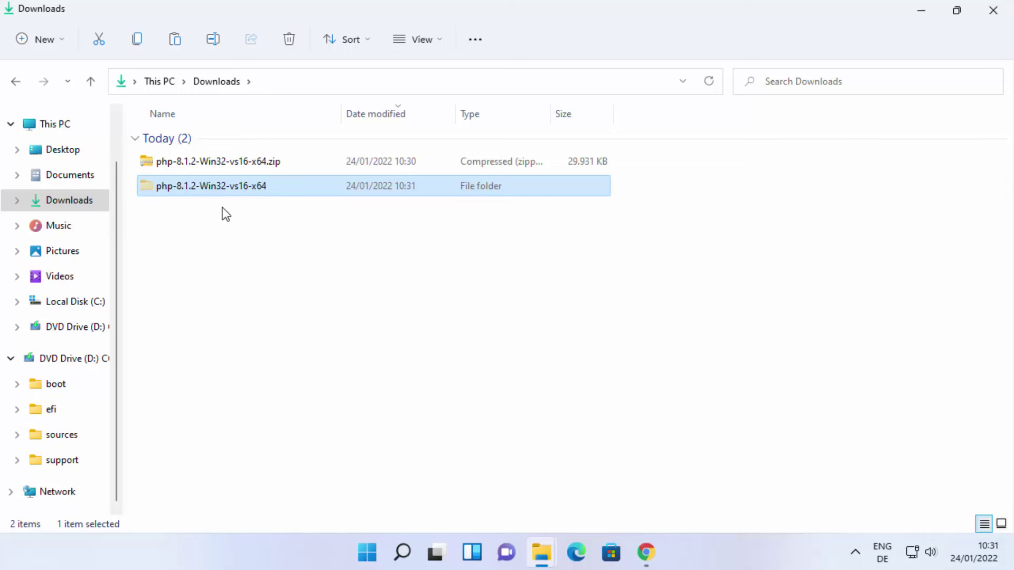
Paste the php-8.1.2-Win32-vs16-x64 folder onto Local Disk C: and open it
click(81, 306)
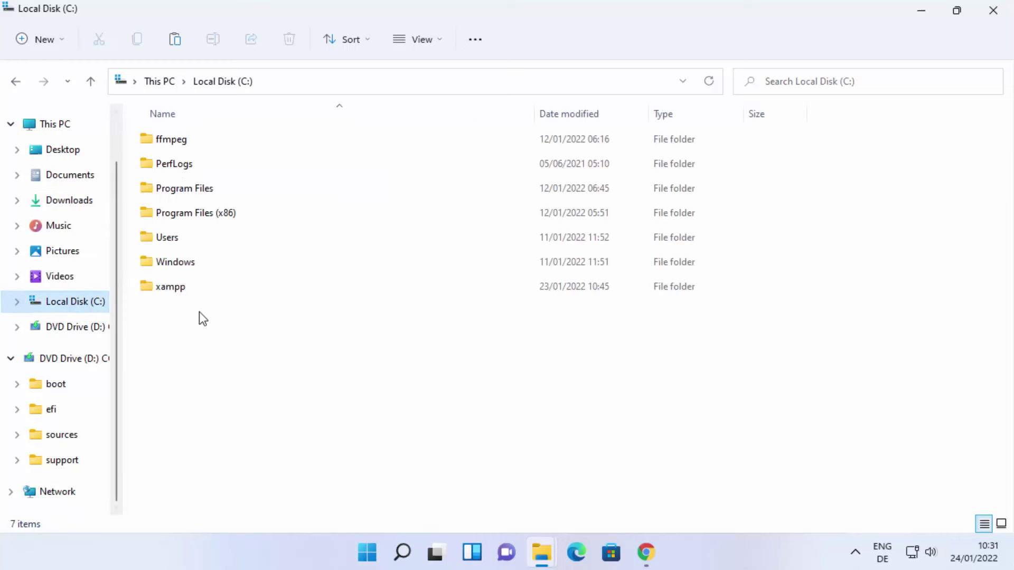
key(ctrl+v)
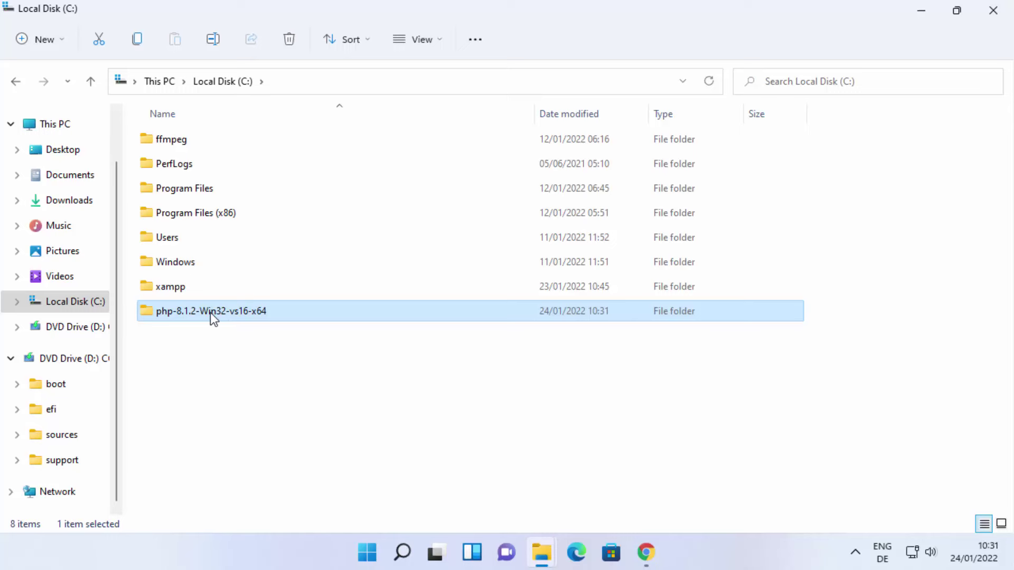
click(212, 326)
mouse_move(198, 316)
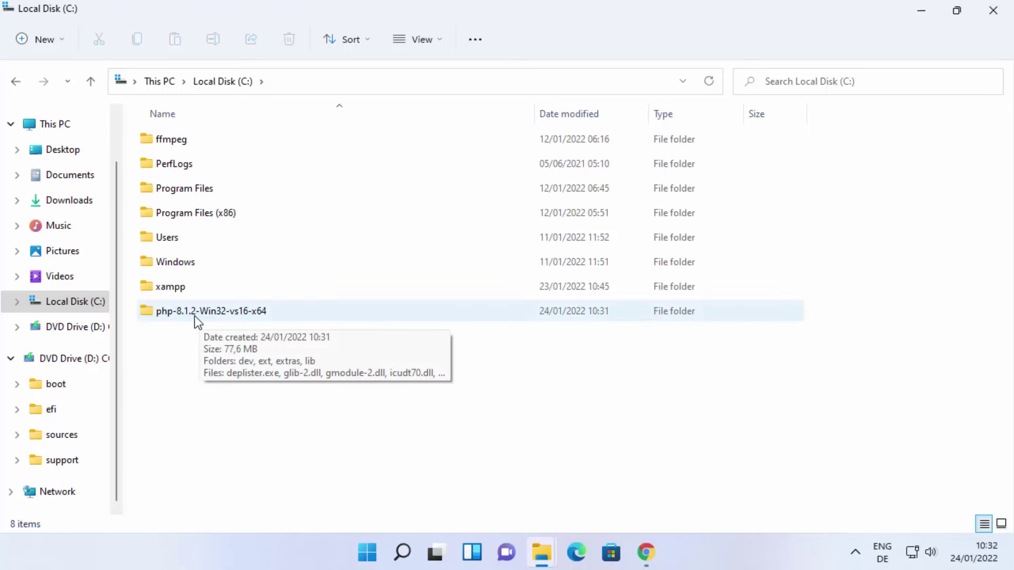
click(197, 316)
double_click(194, 316)
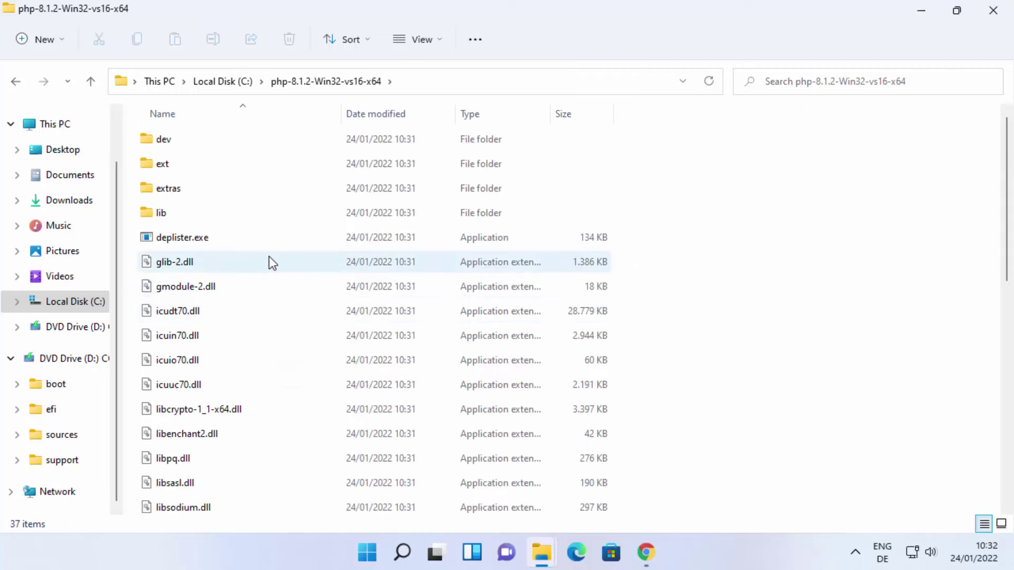
Run php.exe, then copy the folder path C:\php-8.1.2-Win32-vs16-x64 from the address bar
scroll(258, 286, down, 5)
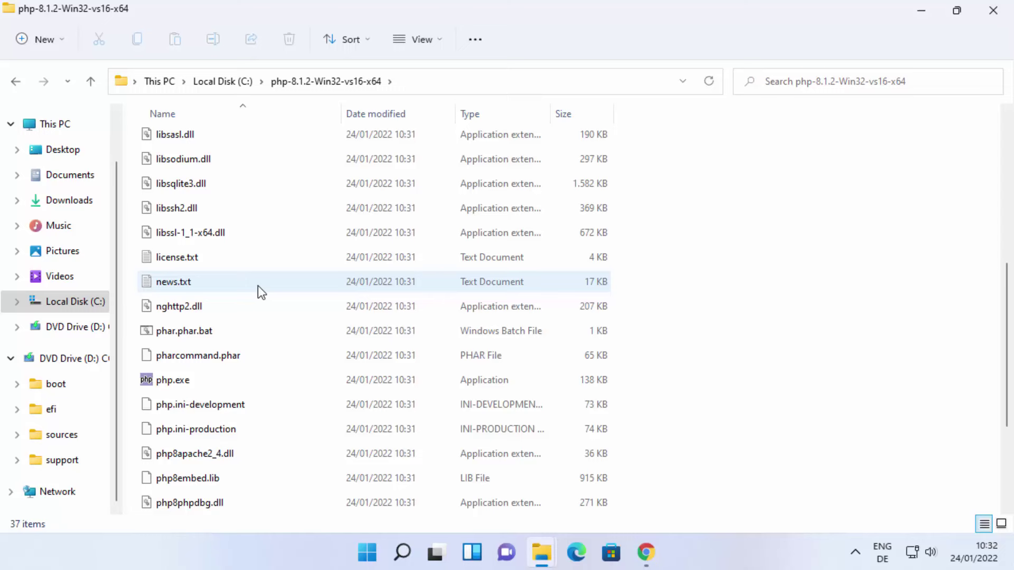
double_click(180, 380)
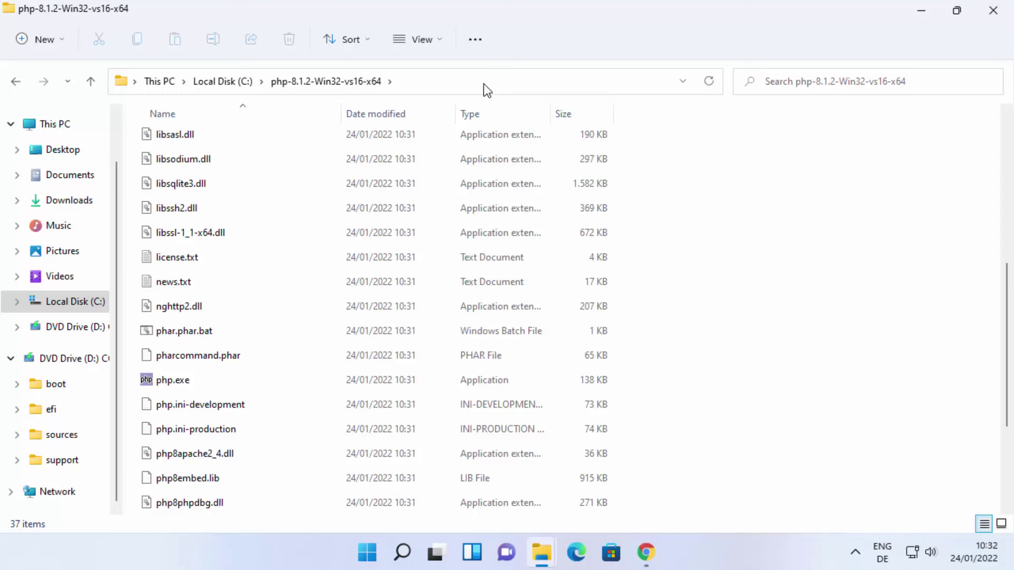
click(301, 79)
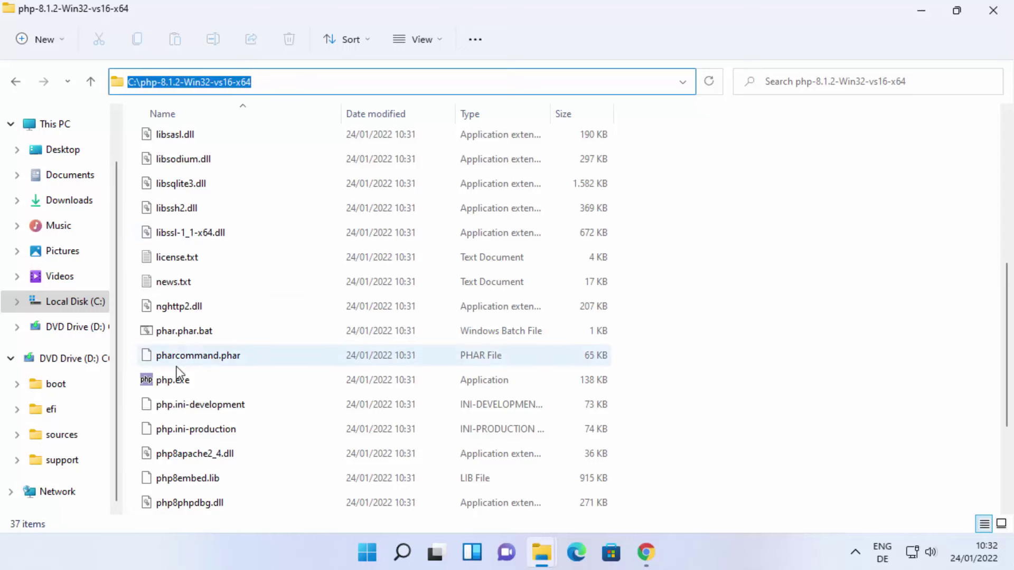
click(292, 82)
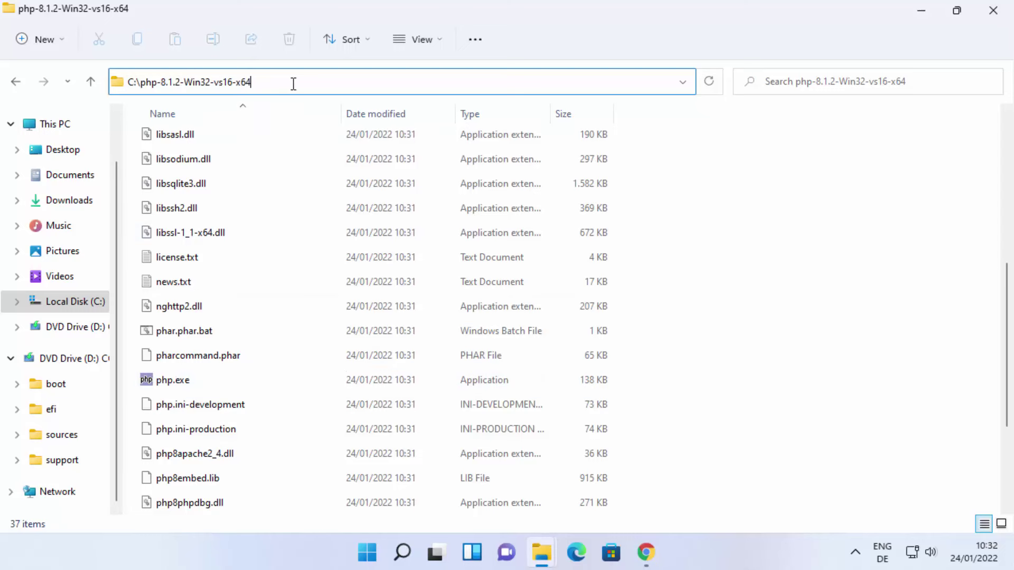
key(ctrl+a)
key(ctrl+c)
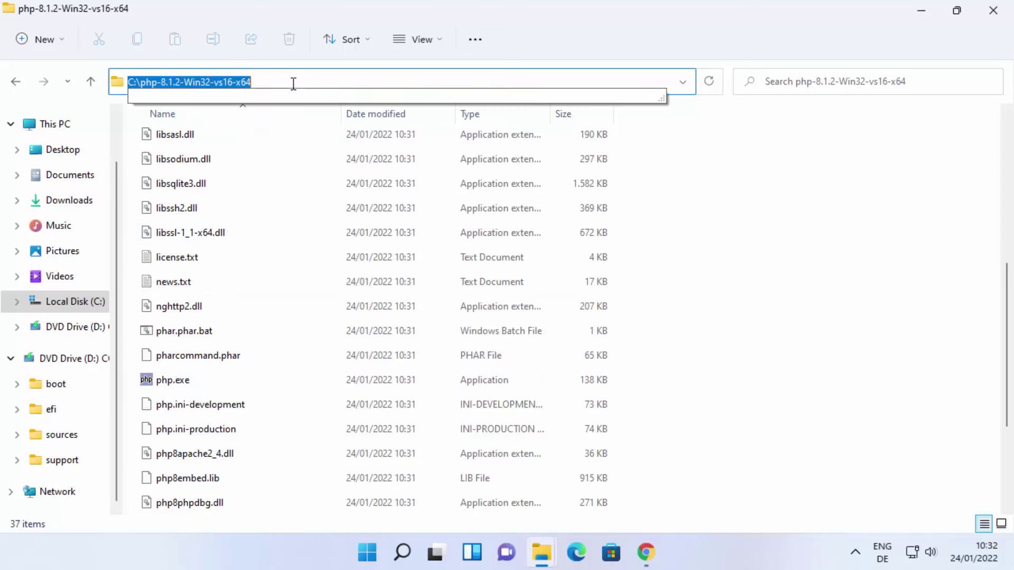
Search Windows for 'environment' and launch Edit the system environment variables
click(406, 553)
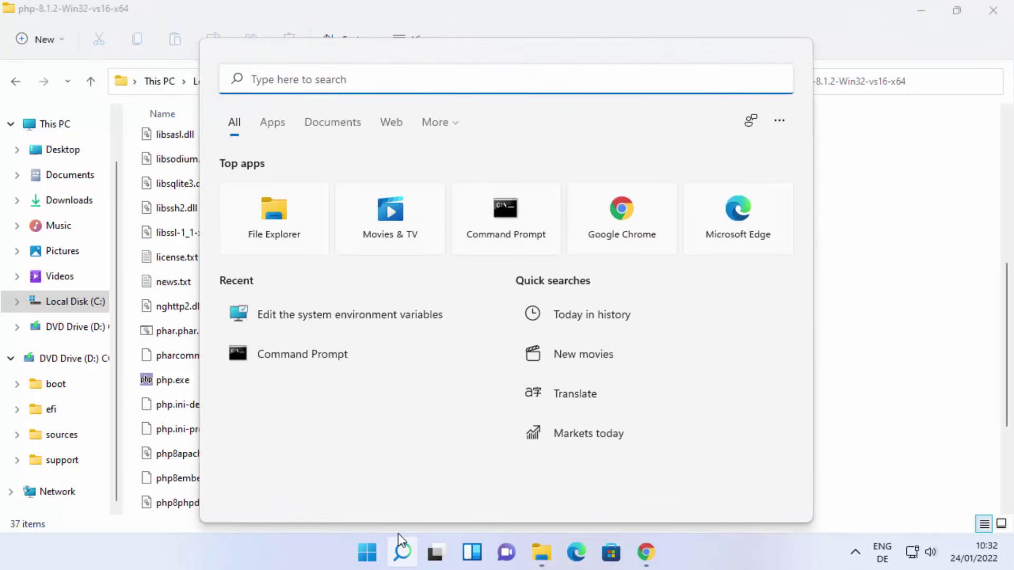
text(environment)
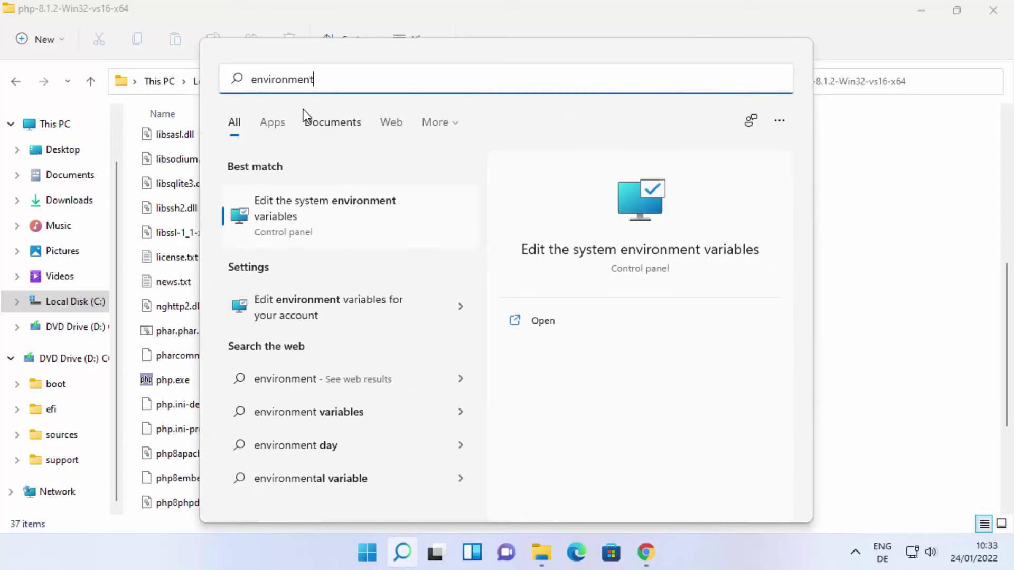
click(312, 215)
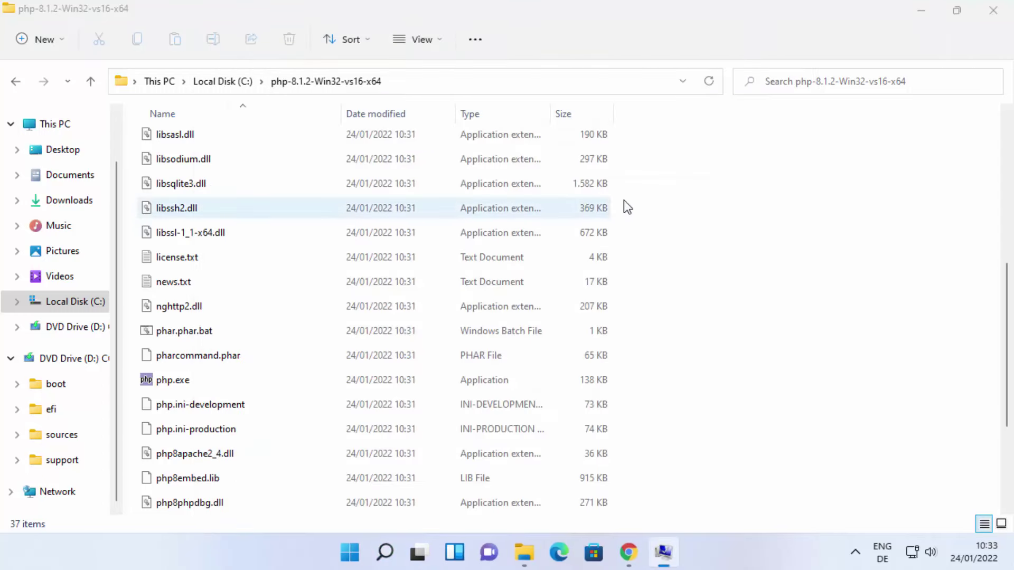
Minimize the other windows, open Environment Variables, and open the system Path variable for editing
click(922, 11)
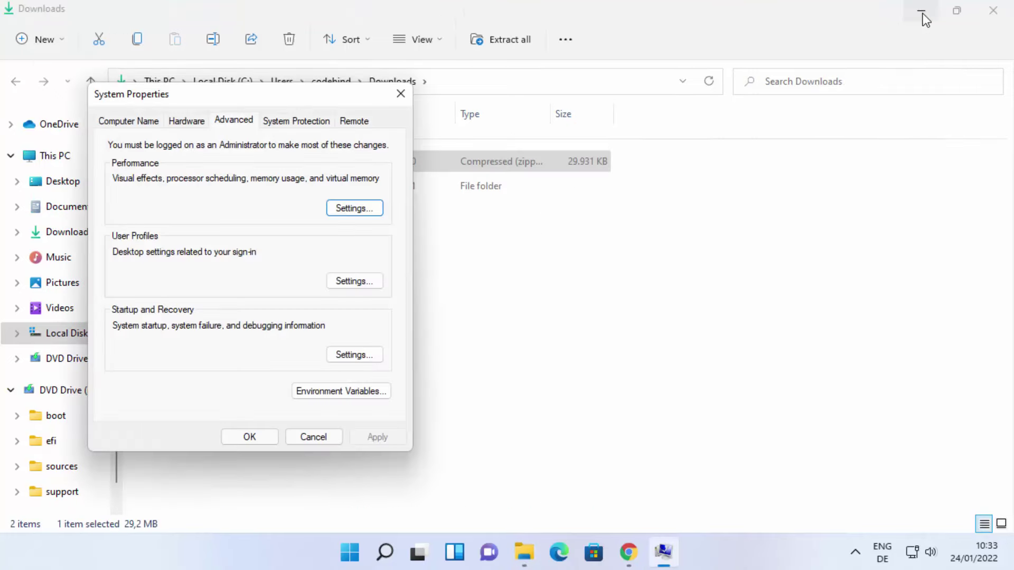
click(923, 13)
click(924, 13)
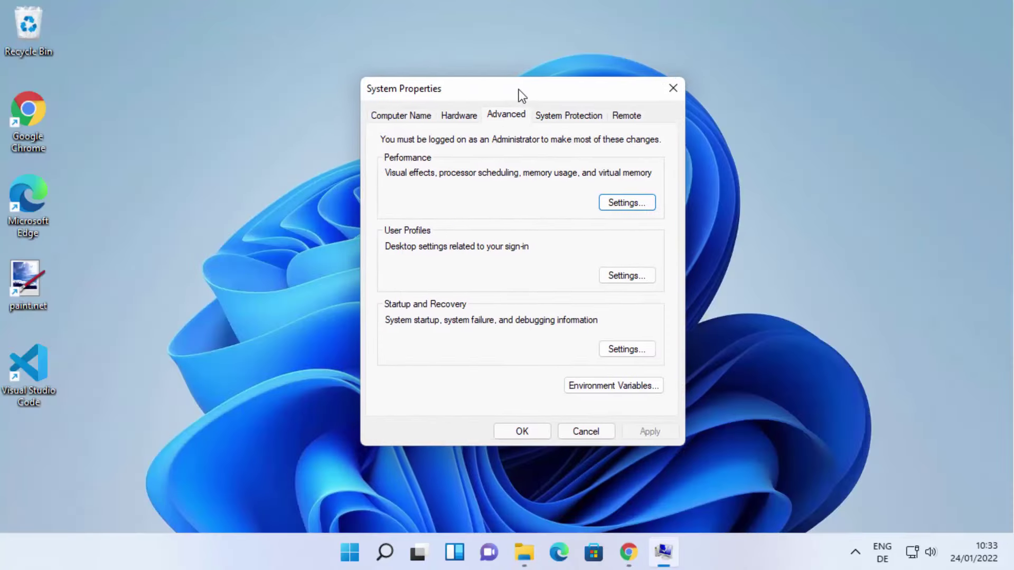
drag(518, 91, 522, 90)
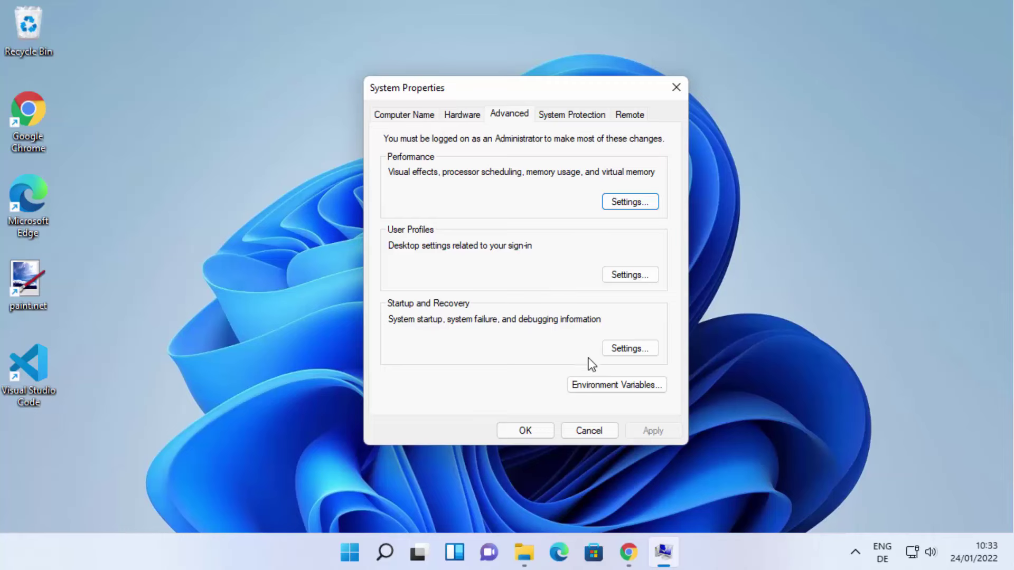
click(588, 385)
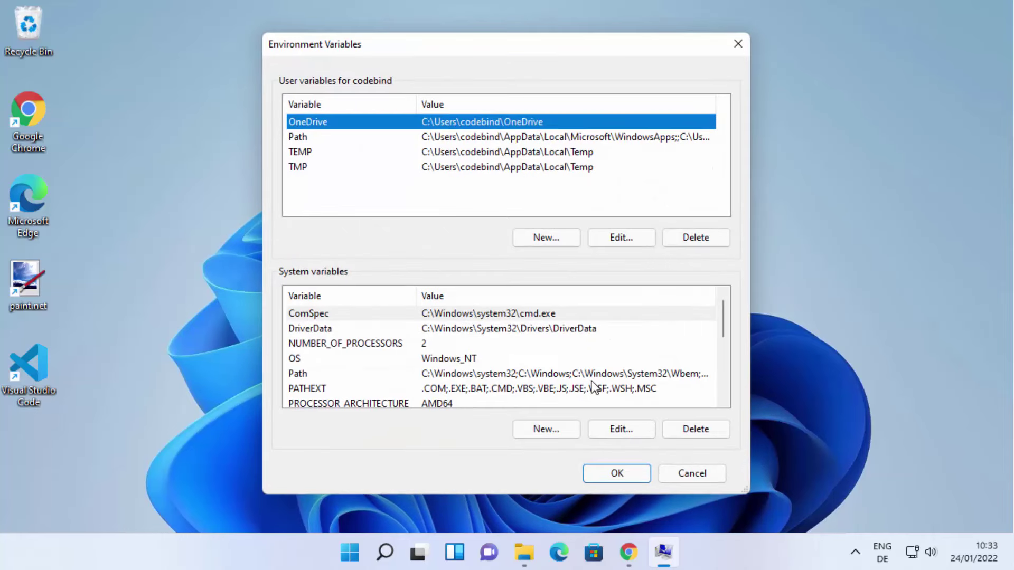
click(294, 376)
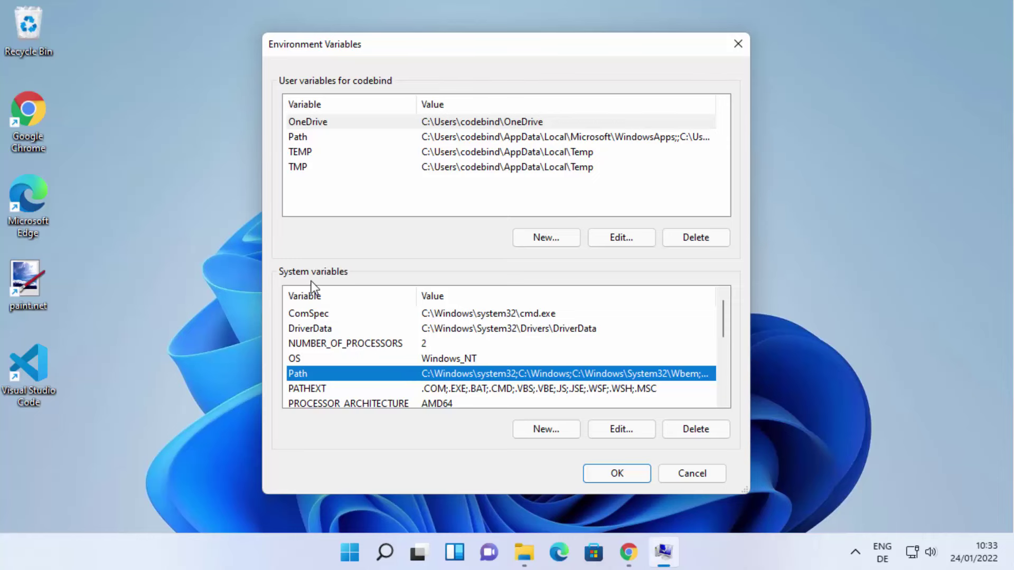
double_click(440, 374)
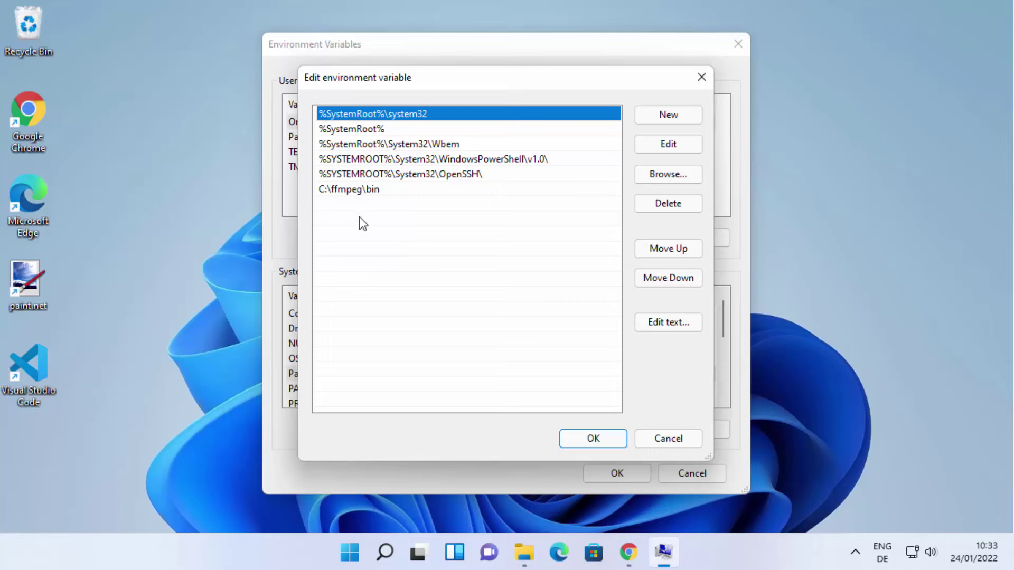
Add C:\php-8.1.2-Win32-vs16-x64 as a new Path entry, checking it against the folder path
click(648, 121)
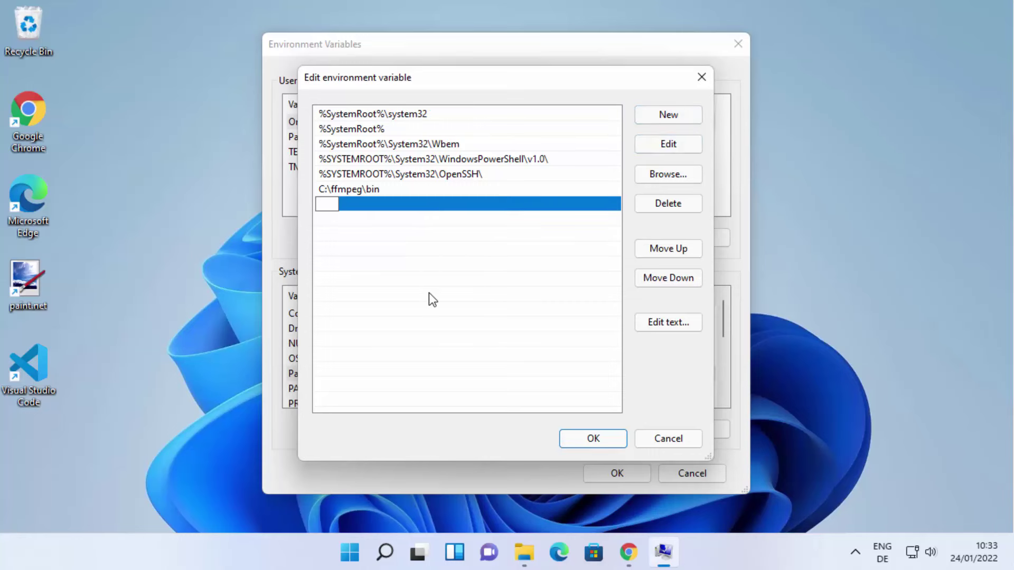
key(ctrl+v)
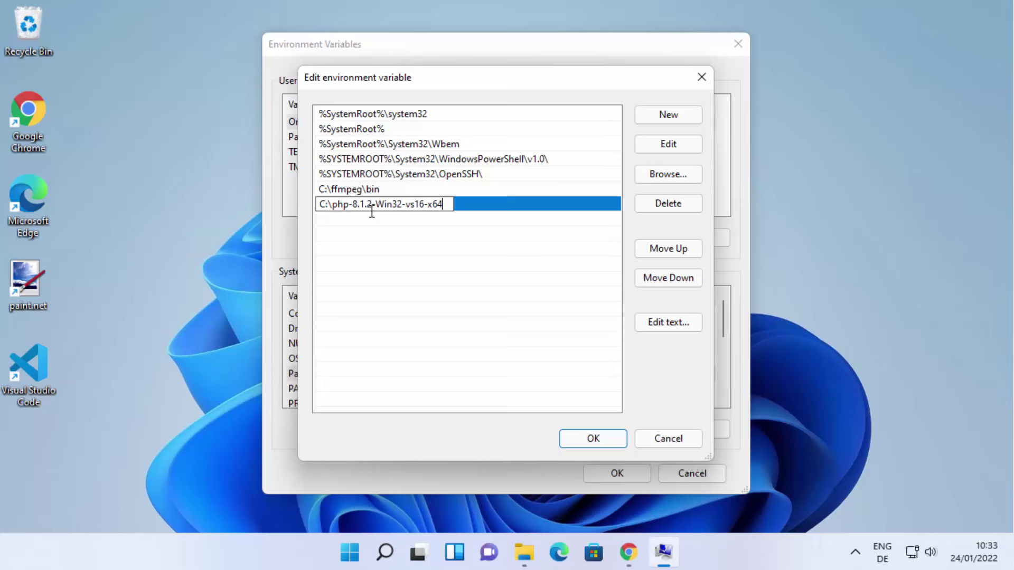
key(Return)
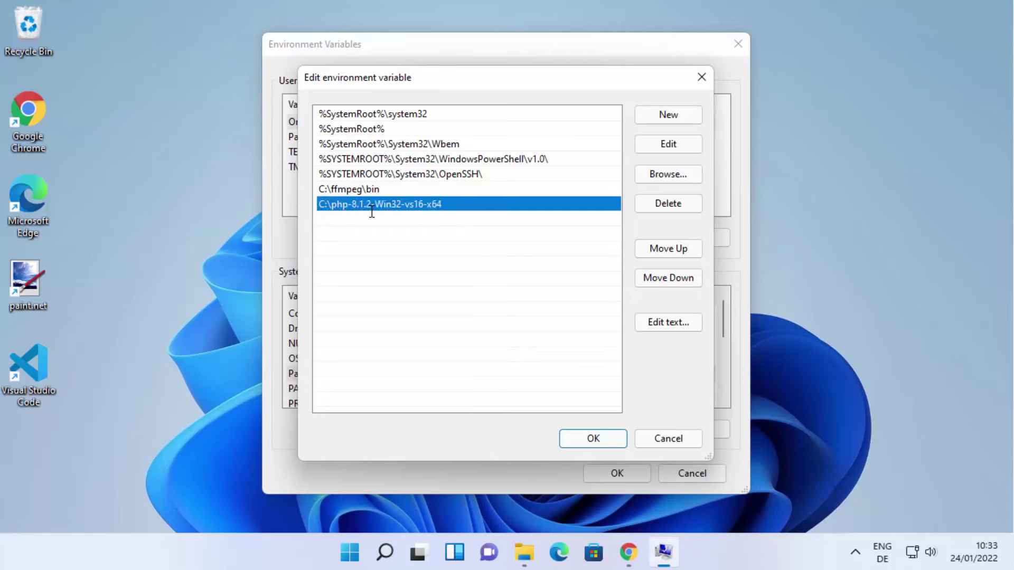
click(522, 561)
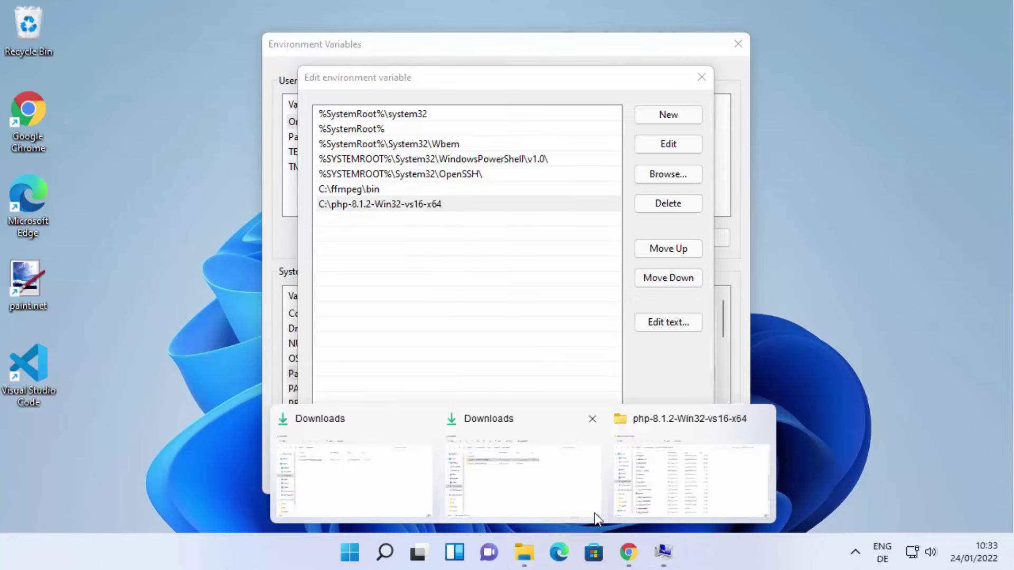
click(667, 470)
click(495, 87)
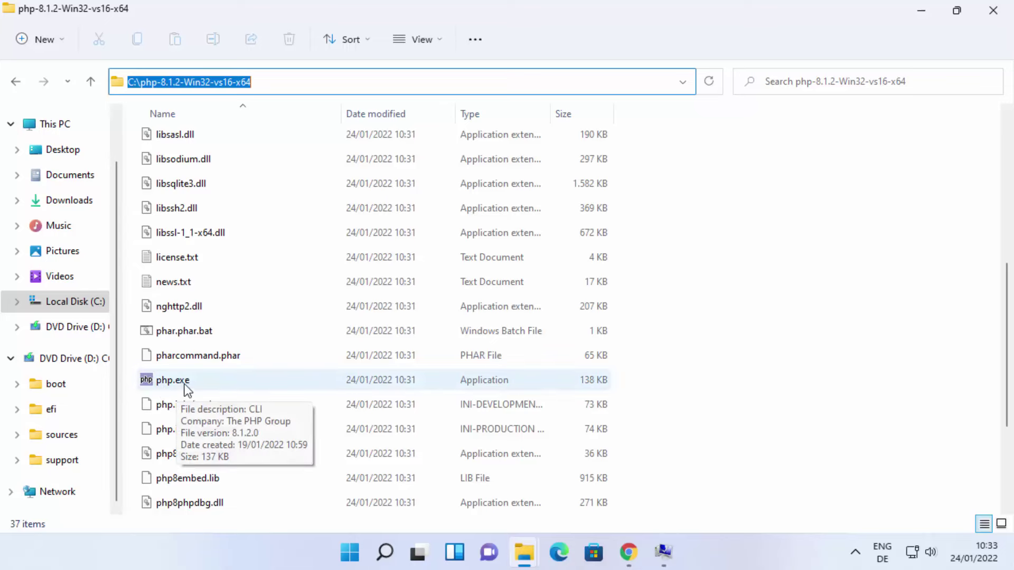
click(917, 11)
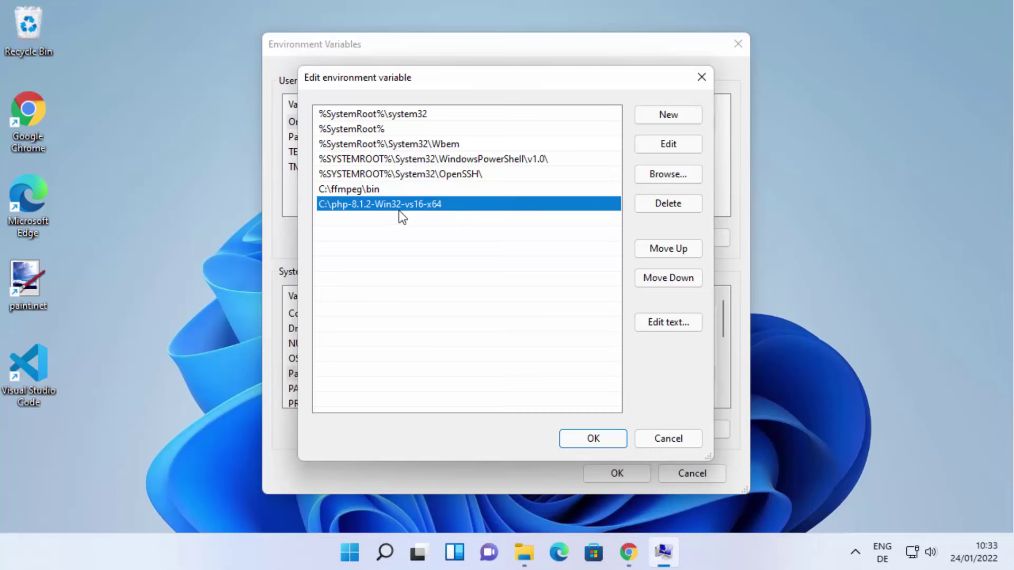
Confirm the Path change and close Environment Variables and System Properties with OK
click(585, 439)
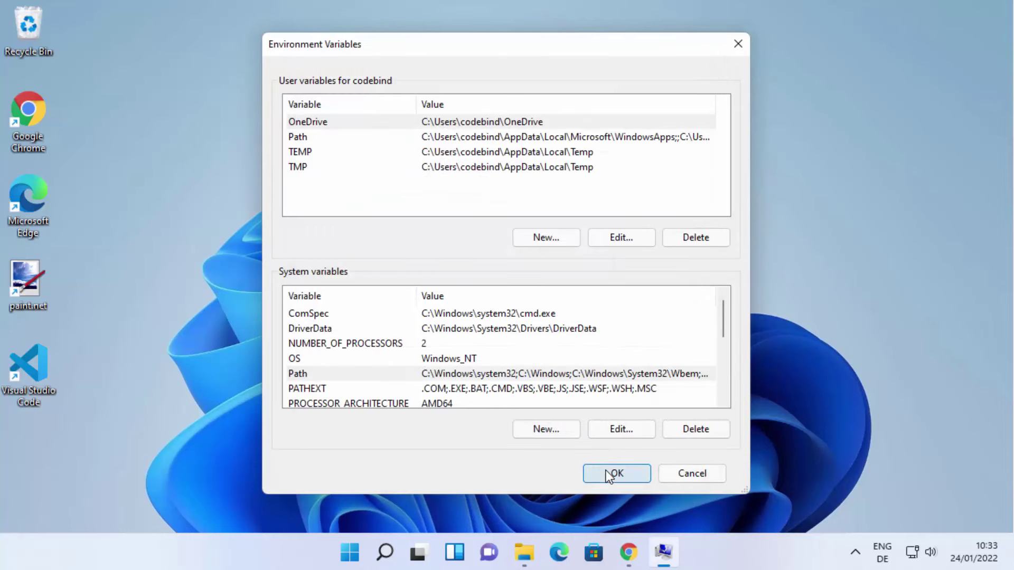
click(610, 473)
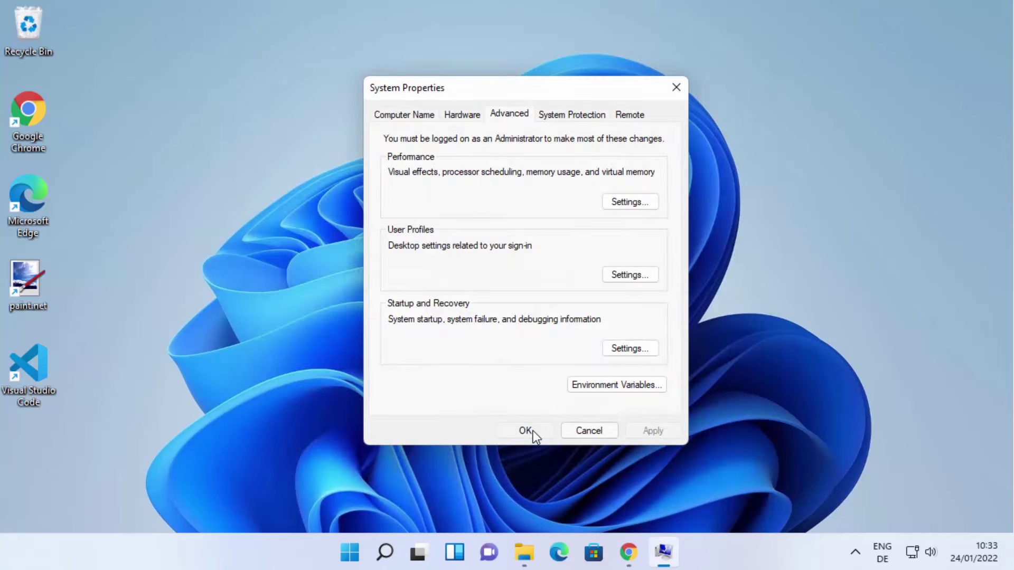
click(533, 437)
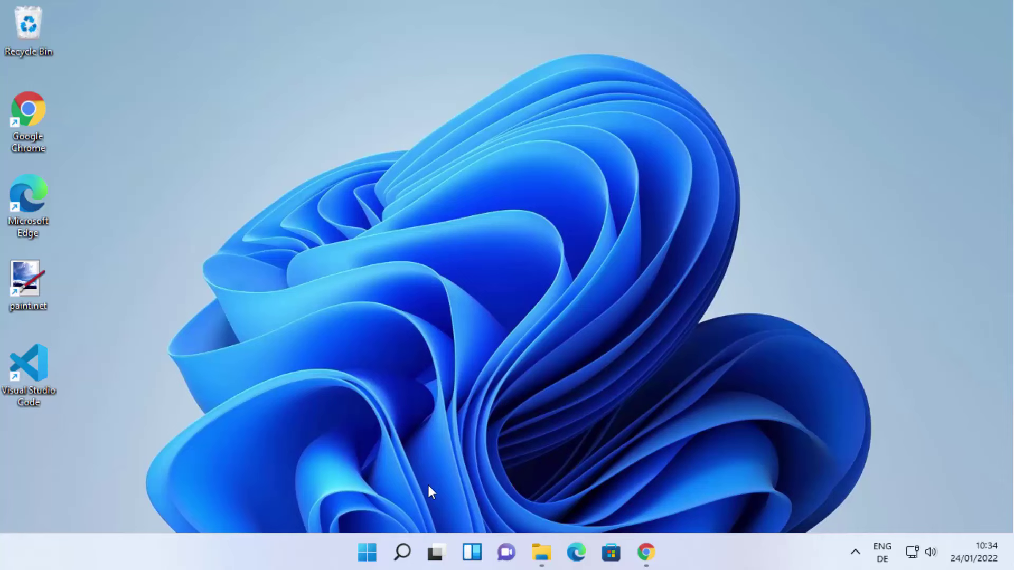
Open Command Prompt from Windows Search and maximize it
click(402, 551)
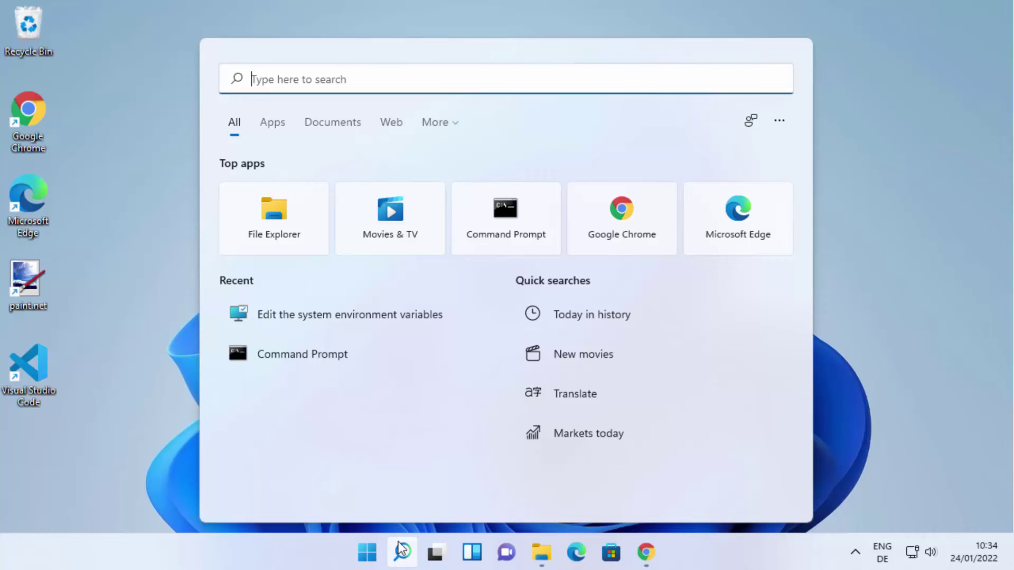
text(cm)
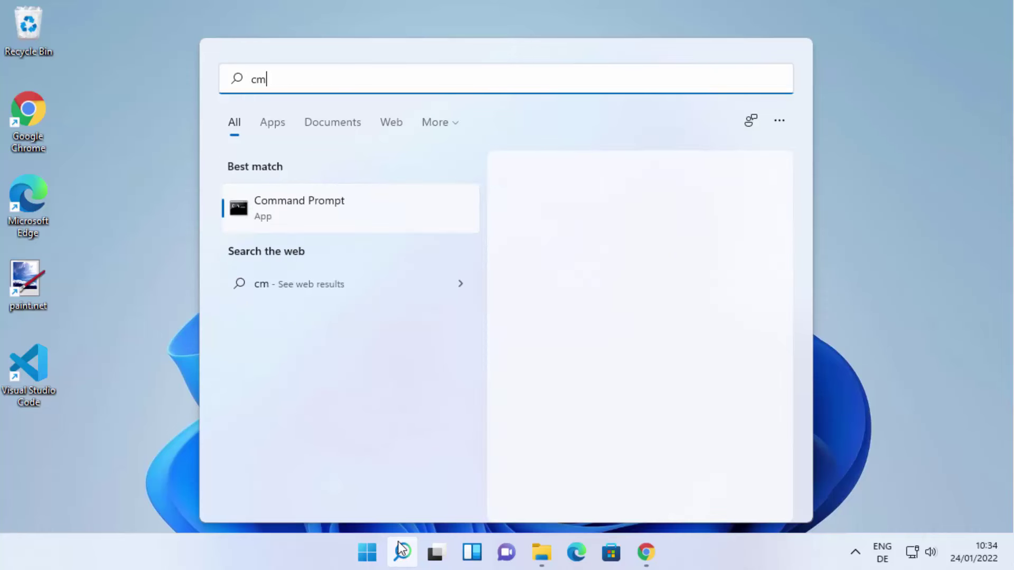
text(d)
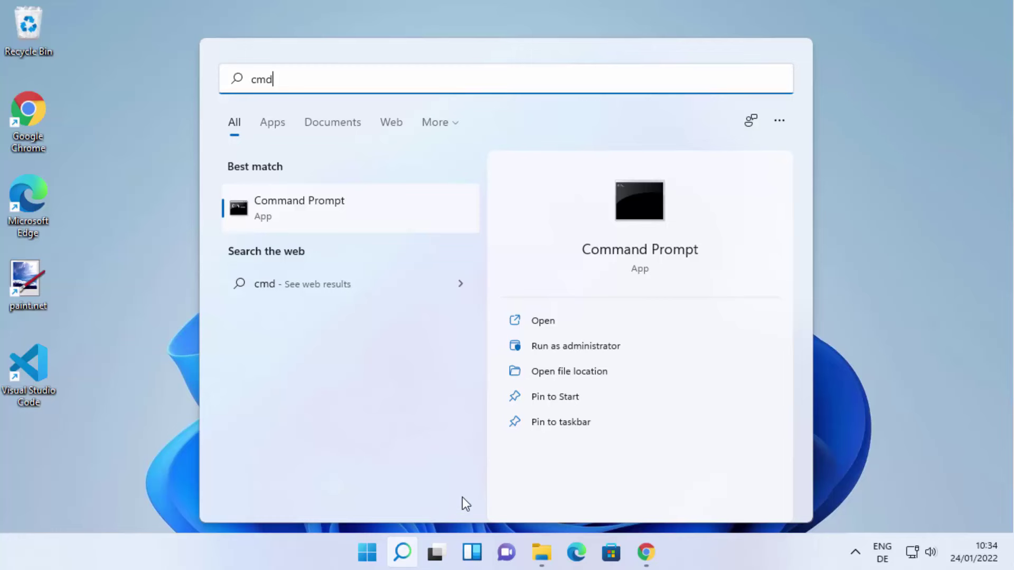
click(305, 203)
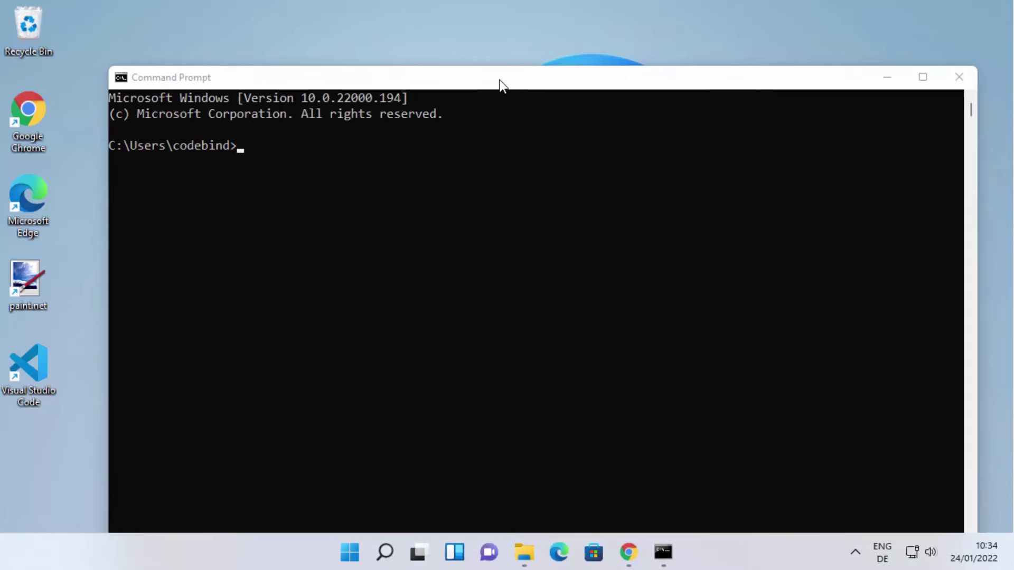
double_click(499, 83)
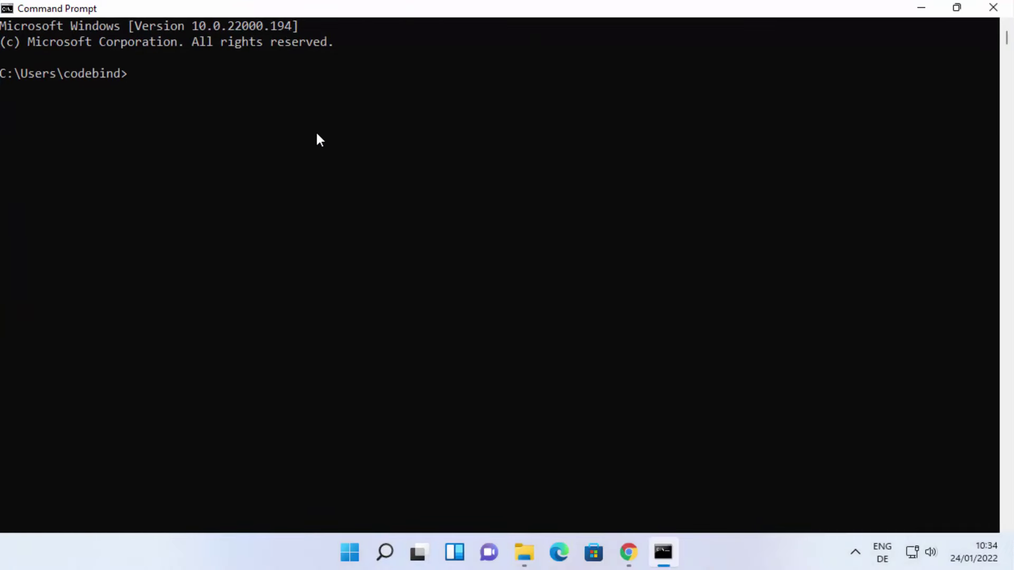
Run php -v and highlight the reported version 8.1.2 in the output
text(php -v)
key(Return)
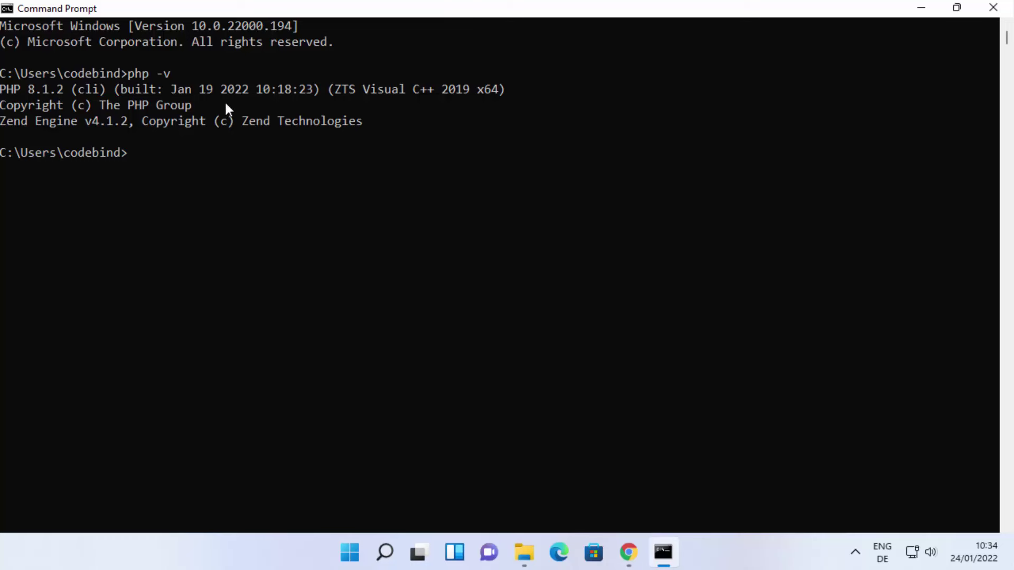
click(22, 88)
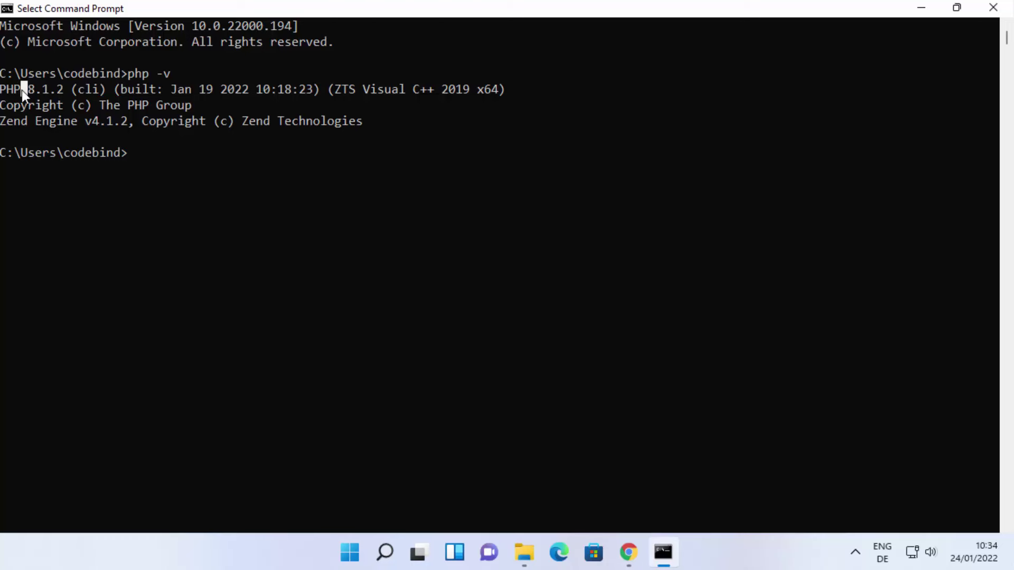
drag(28, 91, 61, 88)
click(337, 220)
Restore the console, create a desktop folder named PhpDemo, and drag it next to the Recycle Bin
drag(686, 9, 716, 25)
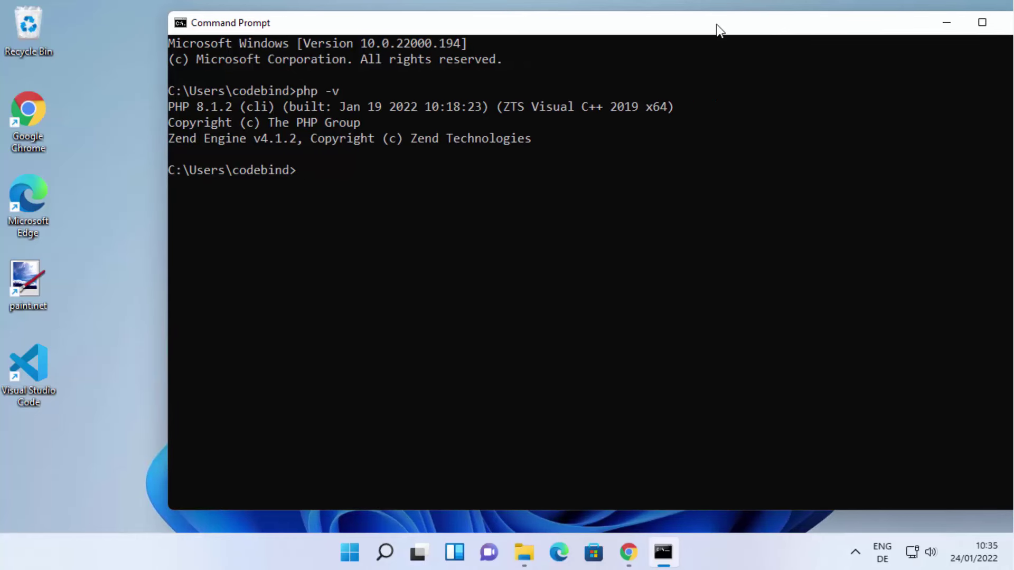
click(104, 98)
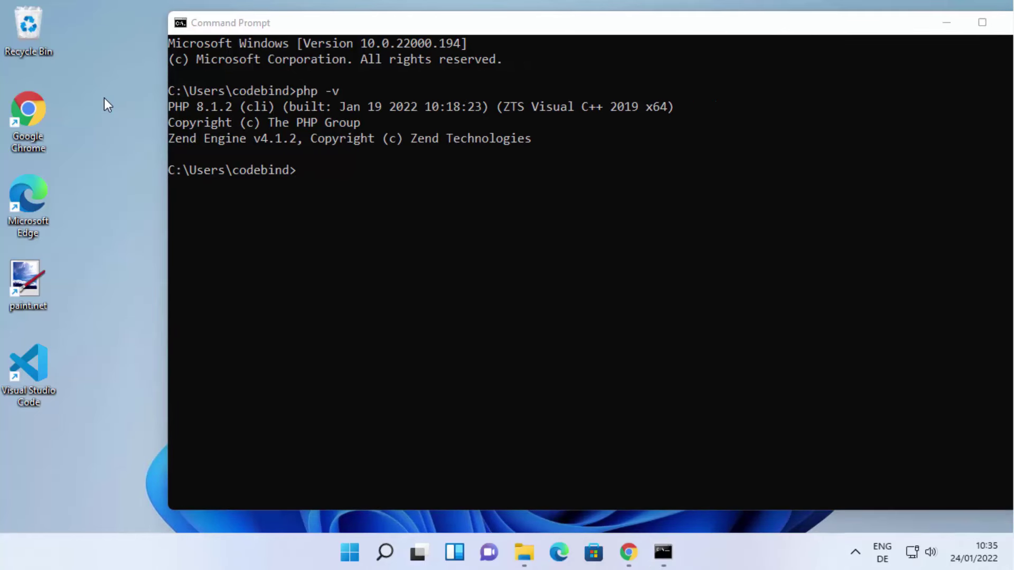
right_click(104, 97)
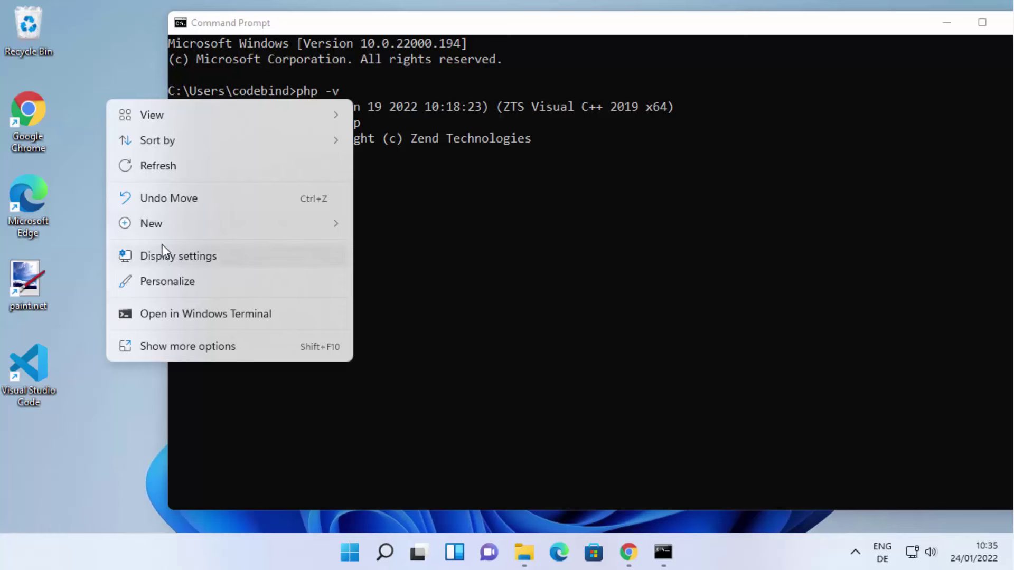
mouse_move(163, 226)
click(363, 227)
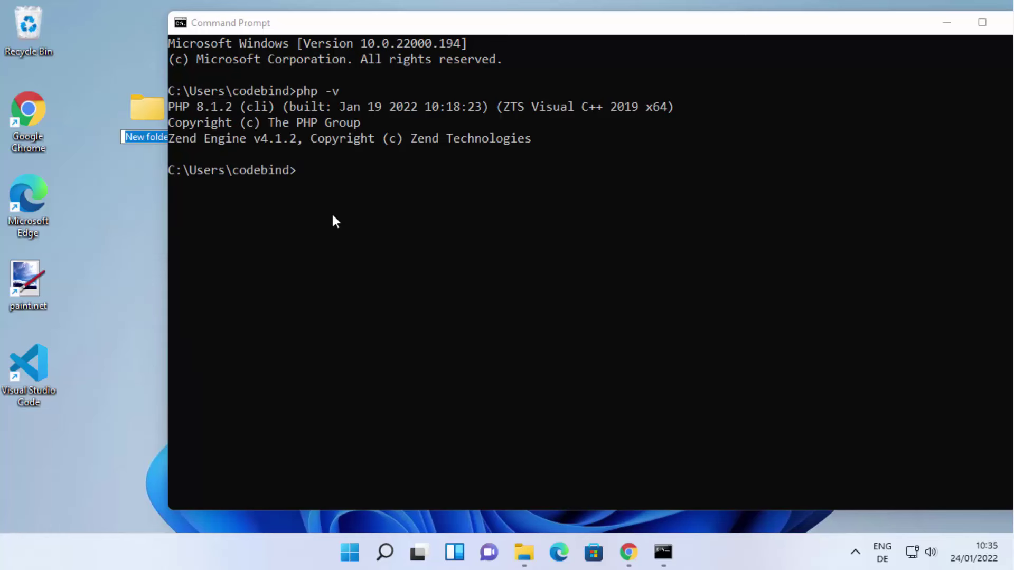
text(P)
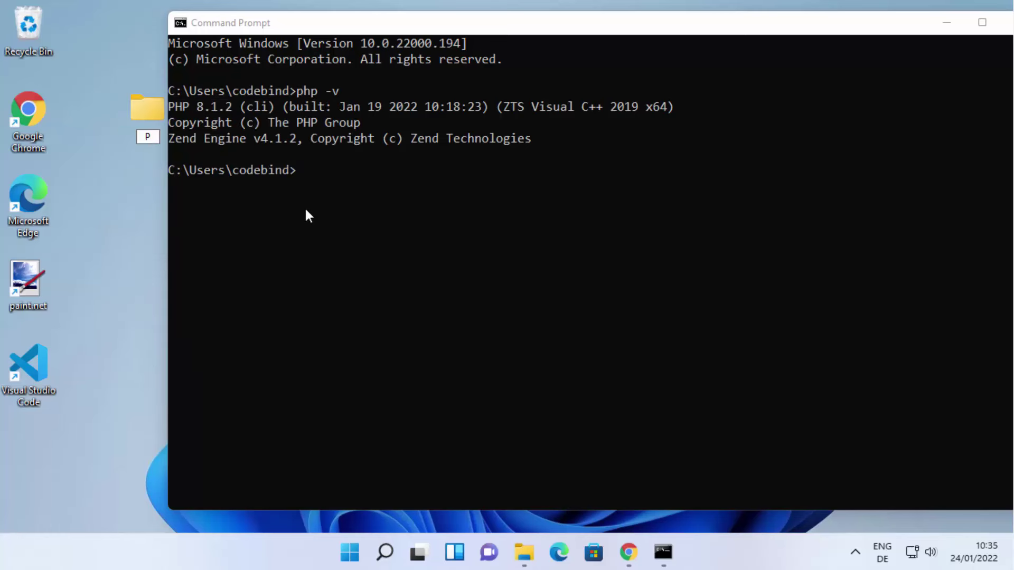
text(hoDemo)
key(Return)
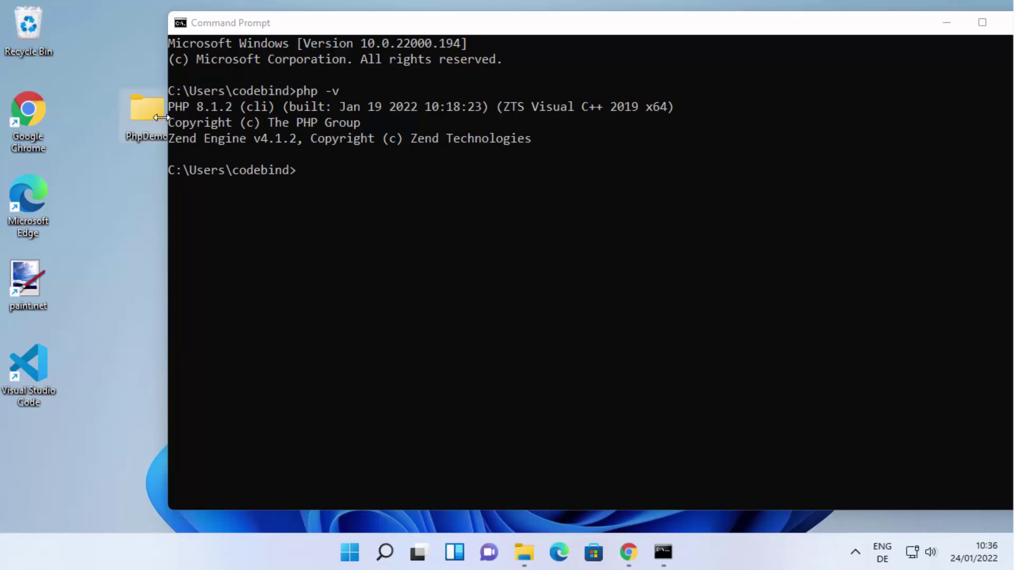
drag(112, 87, 105, 47)
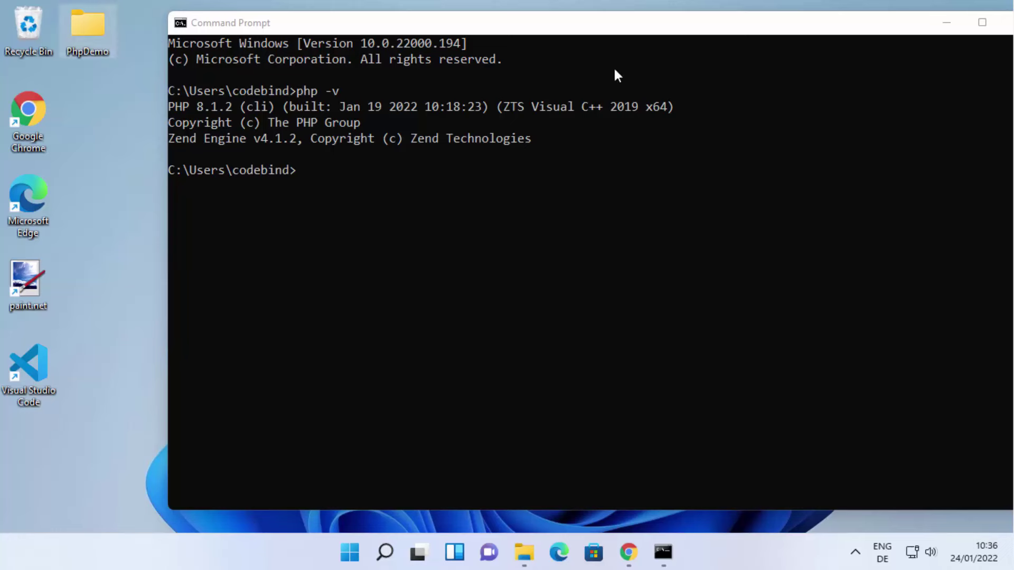
Open PhpDemo and create a new text document inside it
double_click(90, 32)
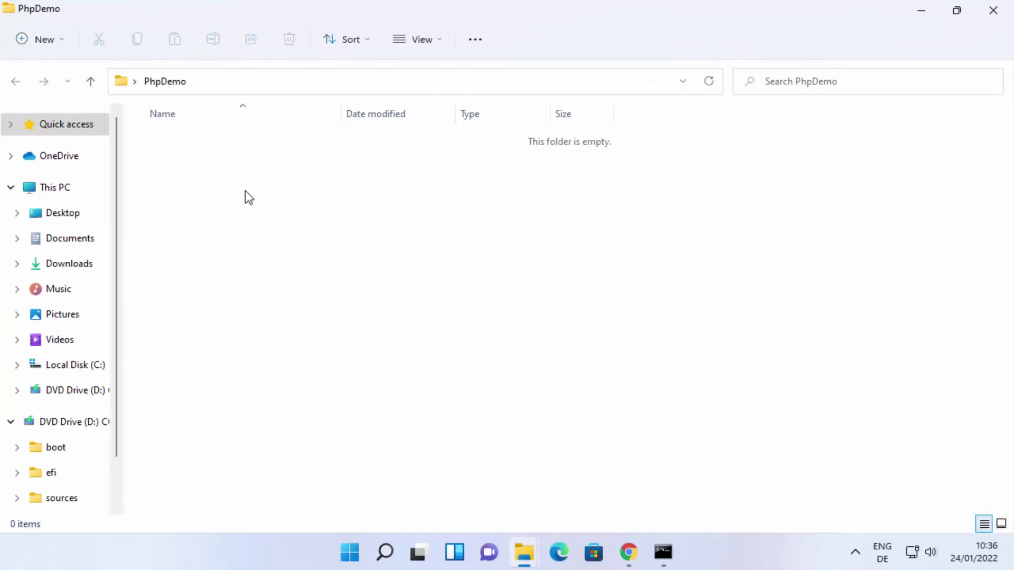
right_click(202, 171)
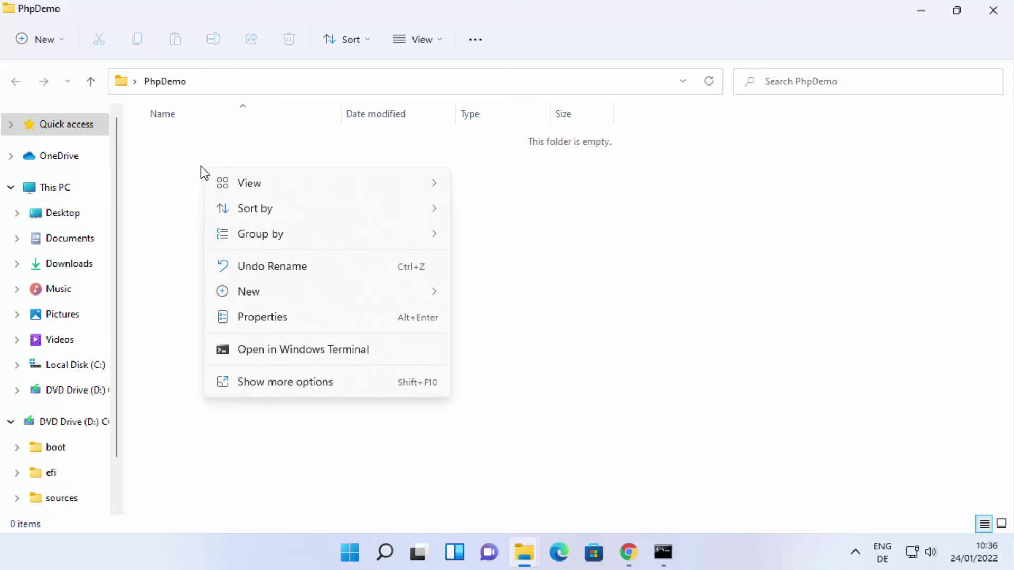
mouse_move(233, 188)
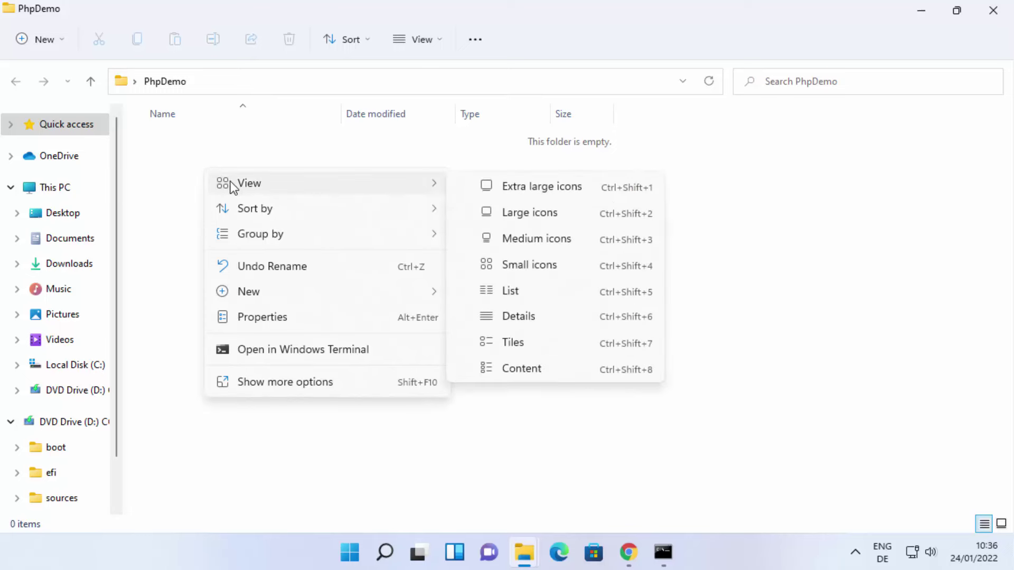
mouse_move(392, 296)
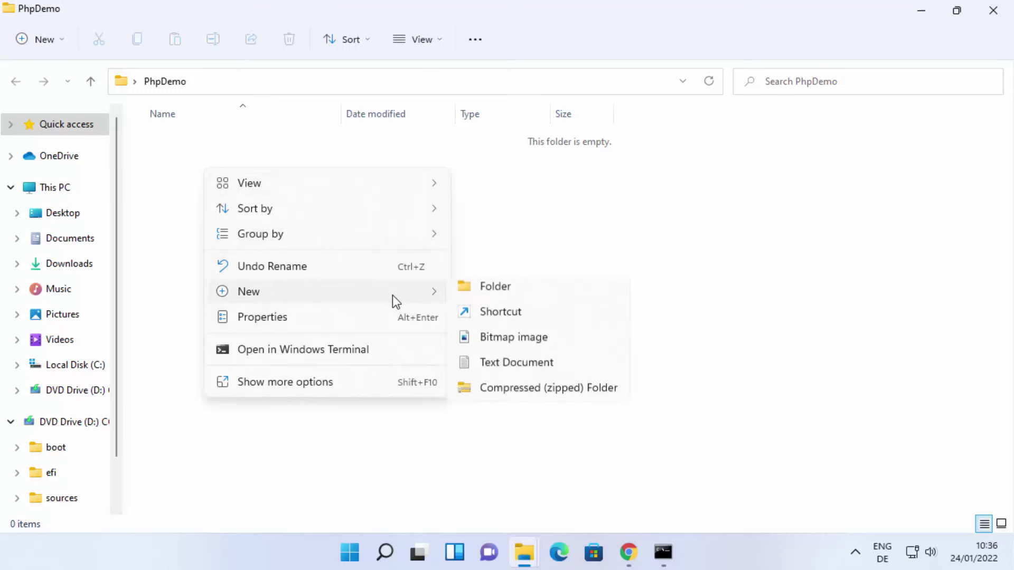
click(508, 370)
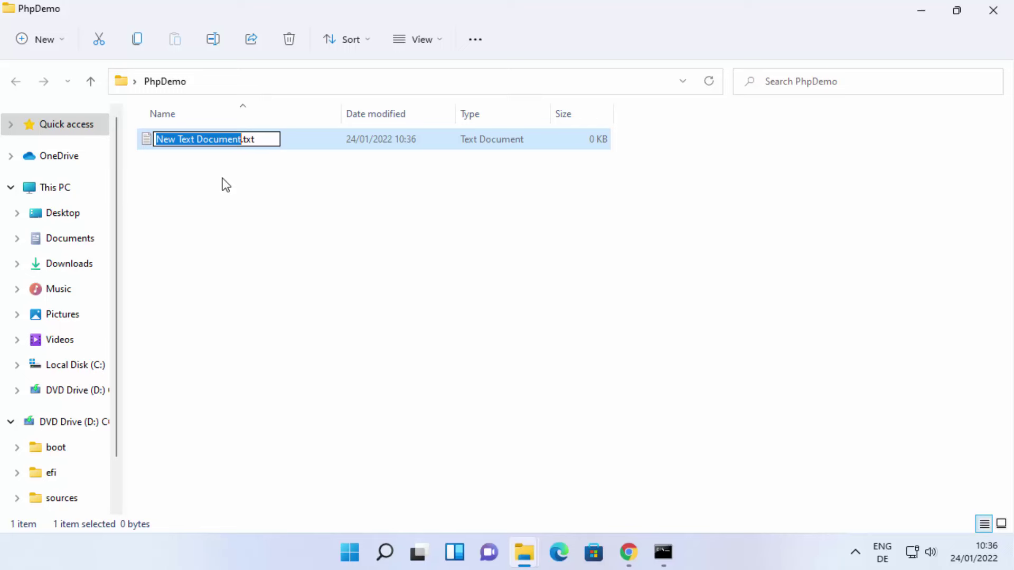
Rename the new document to test.php and accept the extension change
text(test)
key(Right)
key(Right)
key(Right)
key(Right)
key(BackSpace)
key(BackSpace)
key(BackSpace)
text(php)
key(Return)
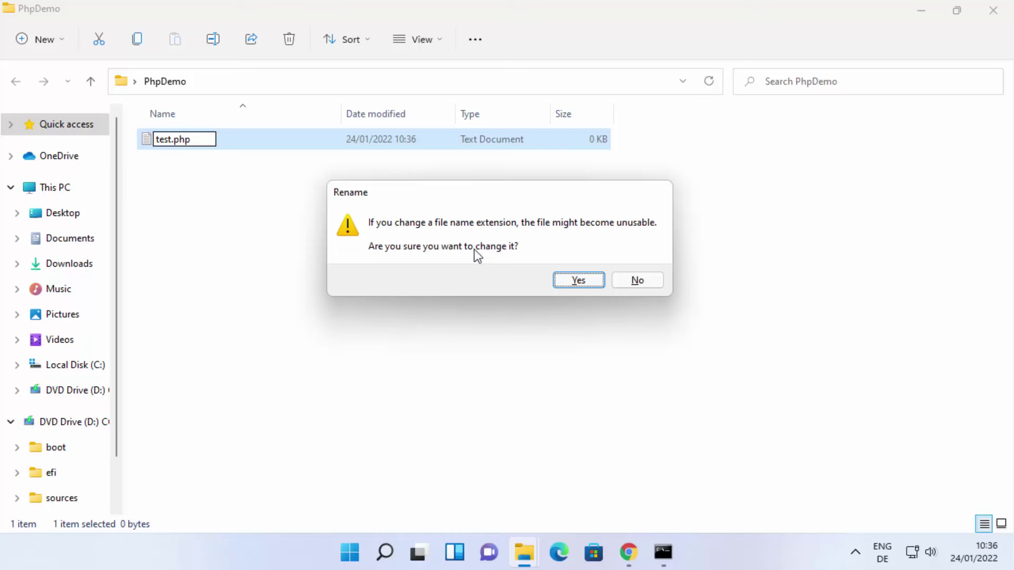
click(584, 284)
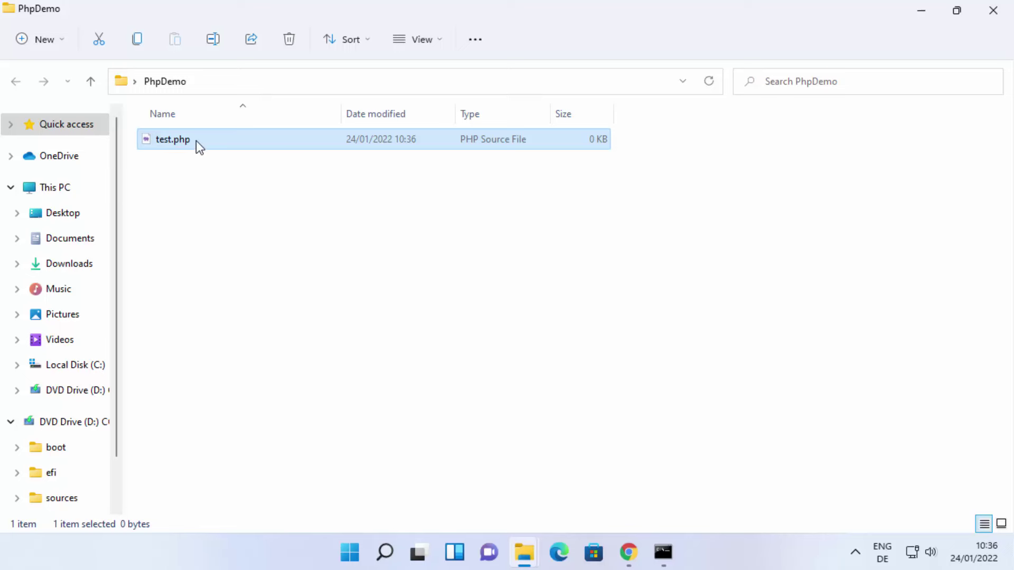
click(439, 40)
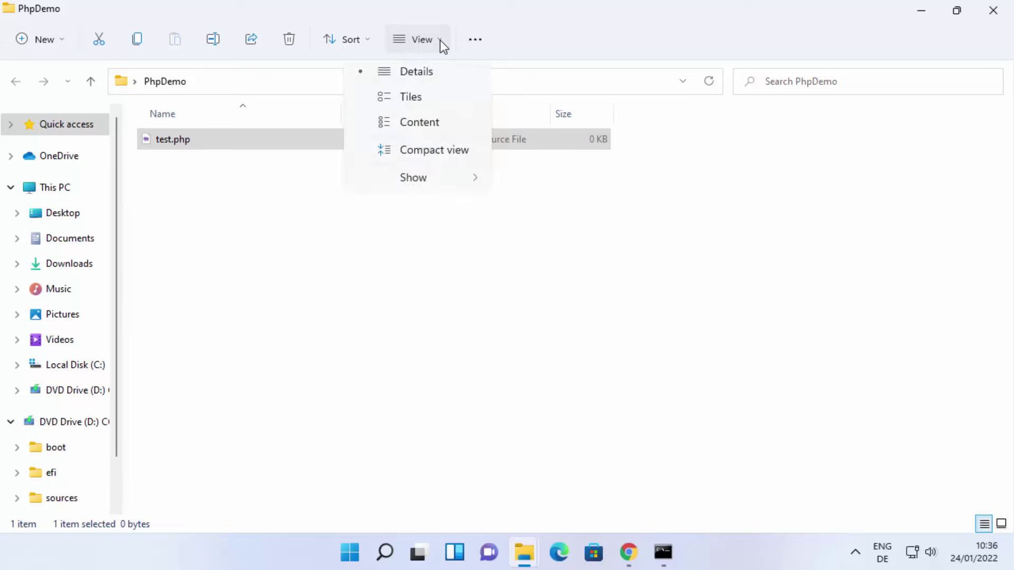
mouse_move(436, 313)
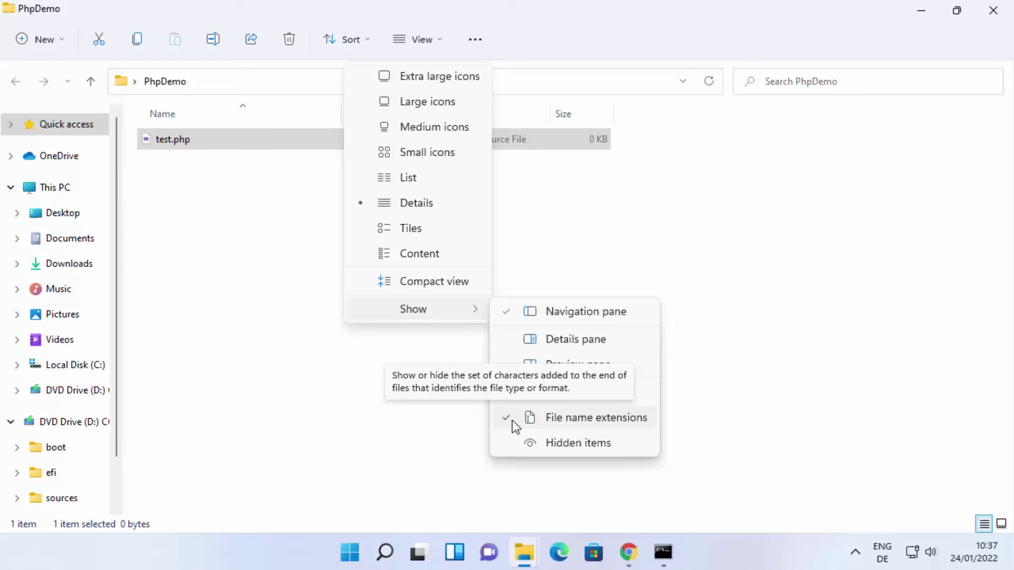
click(229, 353)
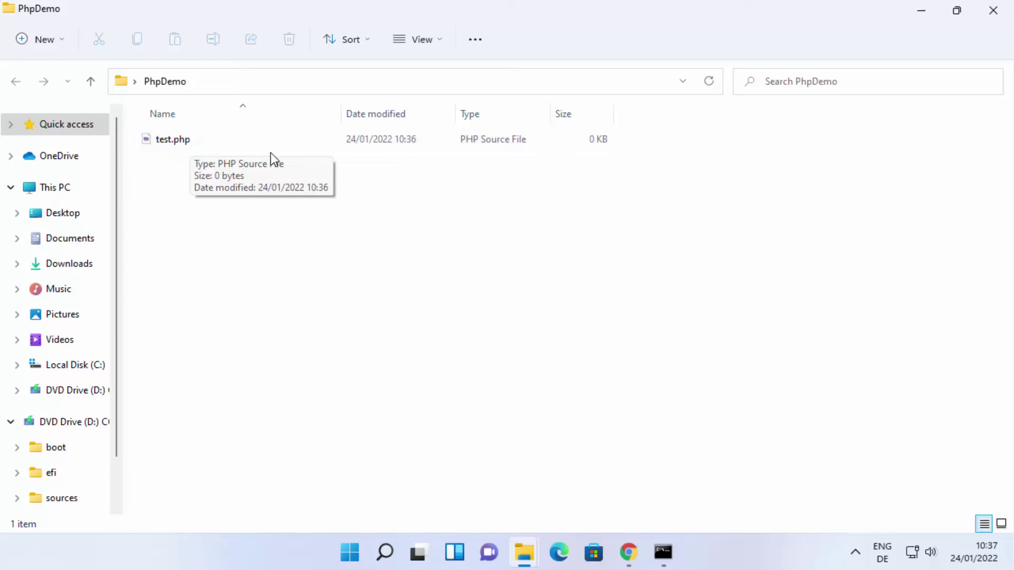
Open the PhpDemo folder in VS Code from File Explorer's 'Open with Code' context-menu entry
right_click(224, 148)
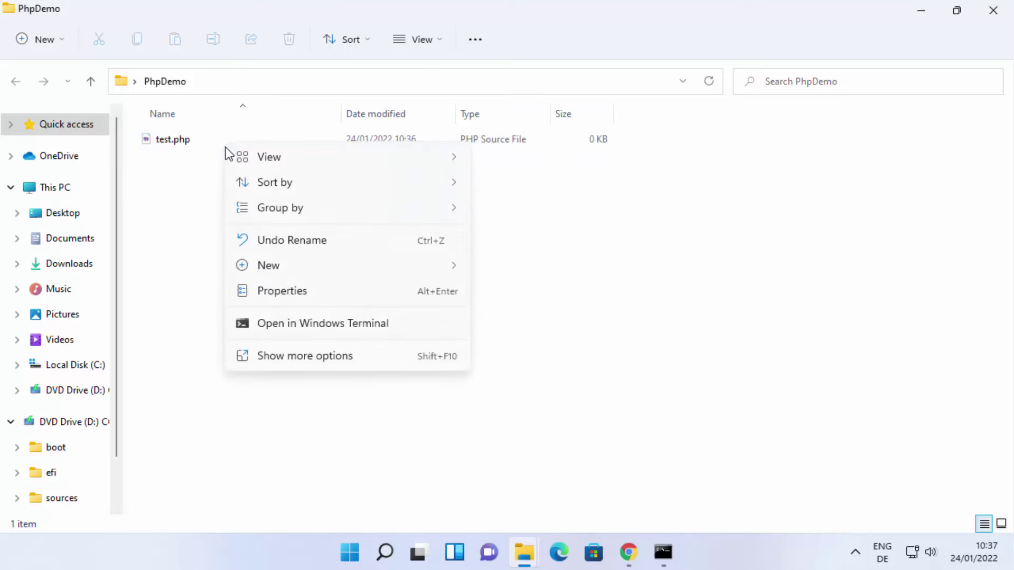
click(275, 356)
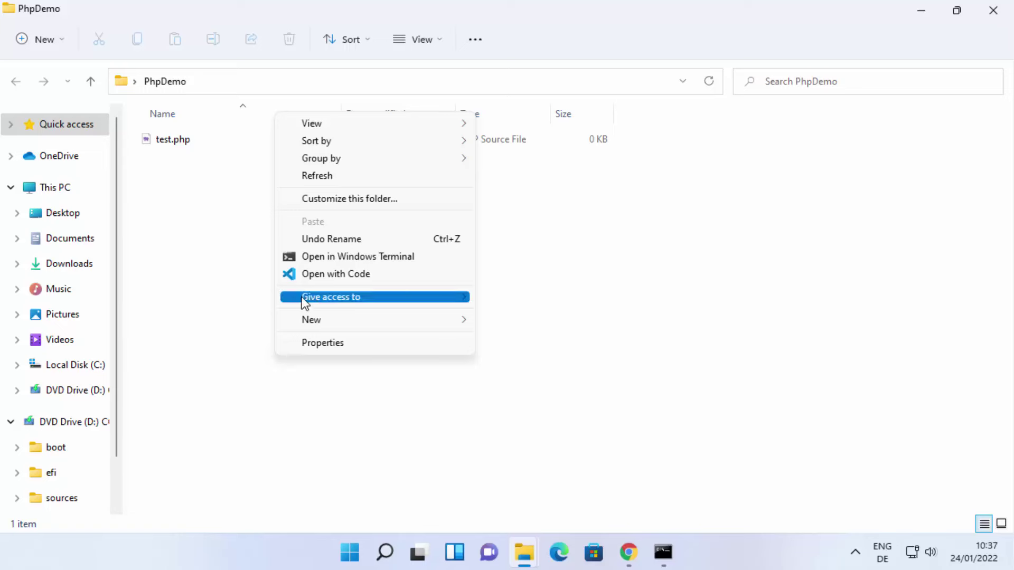
click(318, 274)
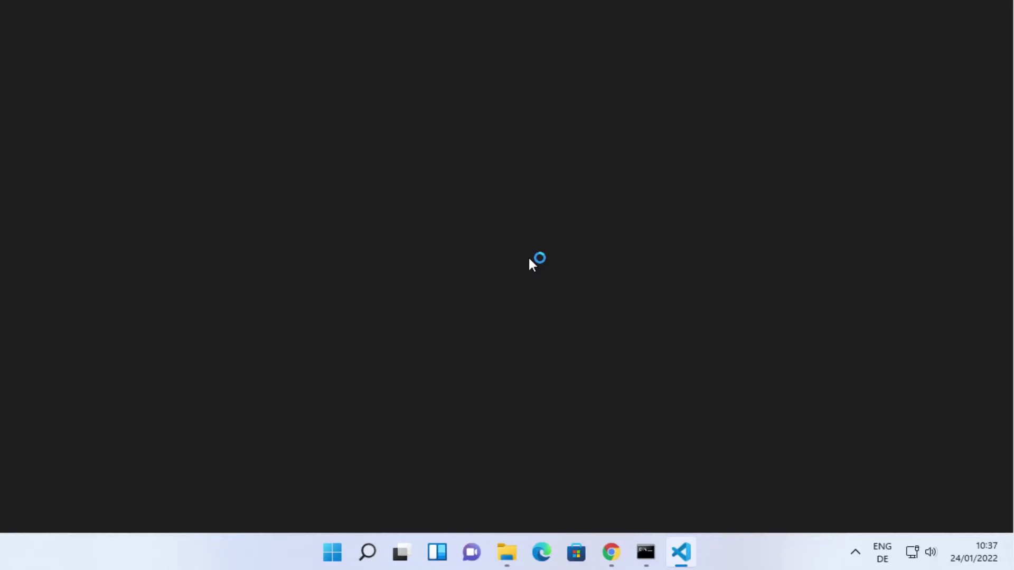
Paste <?php echo "Hello World!"; ?> into the empty test.php and save it
click(102, 96)
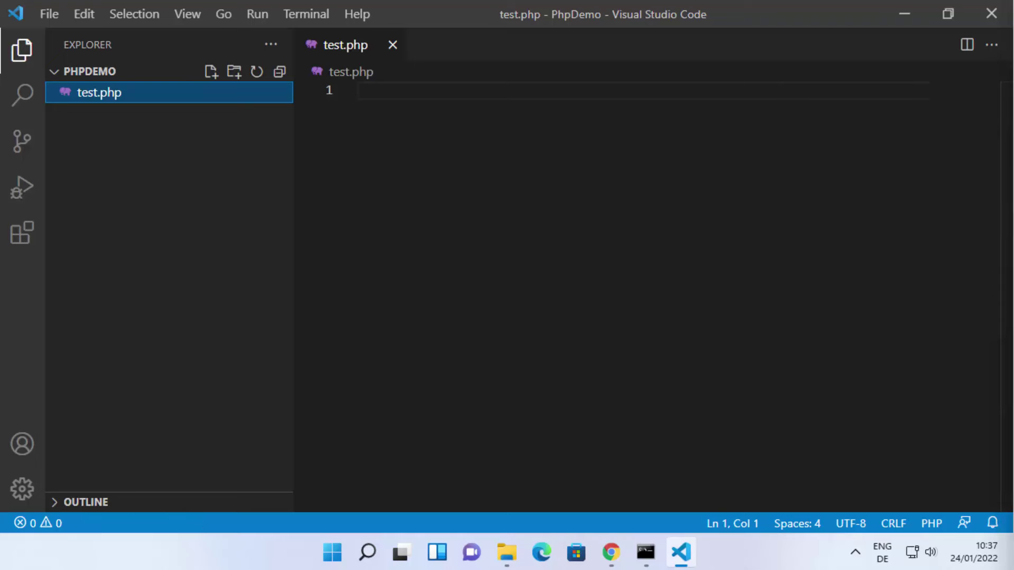
click(467, 93)
text(<?php echo "Hello World!"; ?>)
key(ctrl+s)
key(ctrl+equal)
key(ctrl+equal)
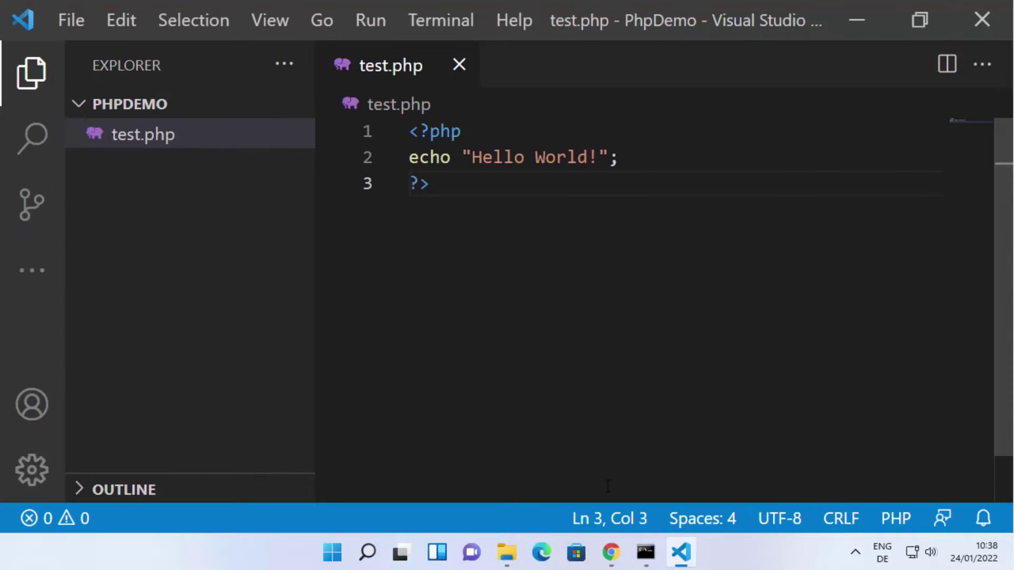
click(646, 552)
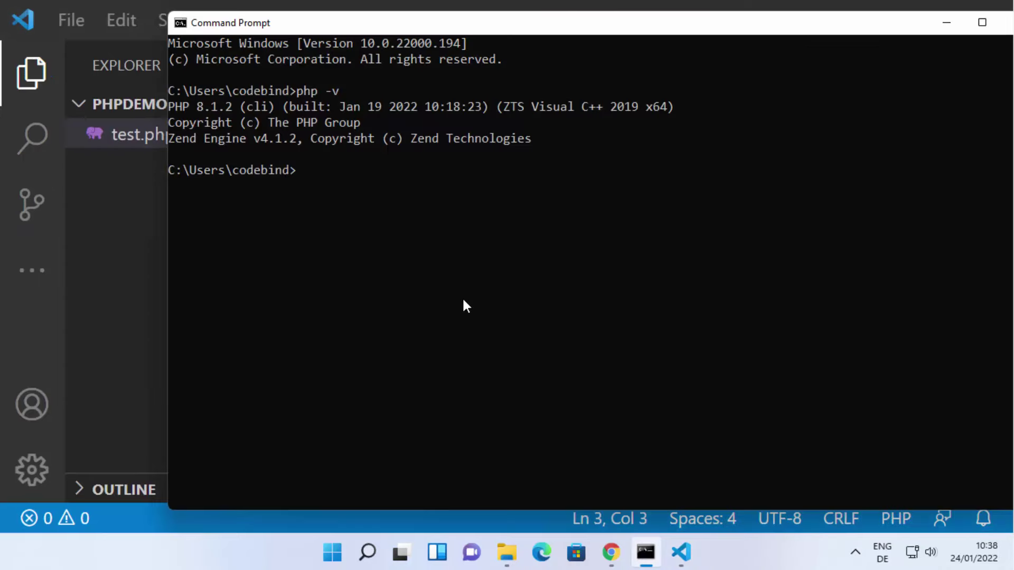
In Command Prompt, change into the Desktop, then the PhpDemo folder
text(cd De)
key(Tab)
key(Return)
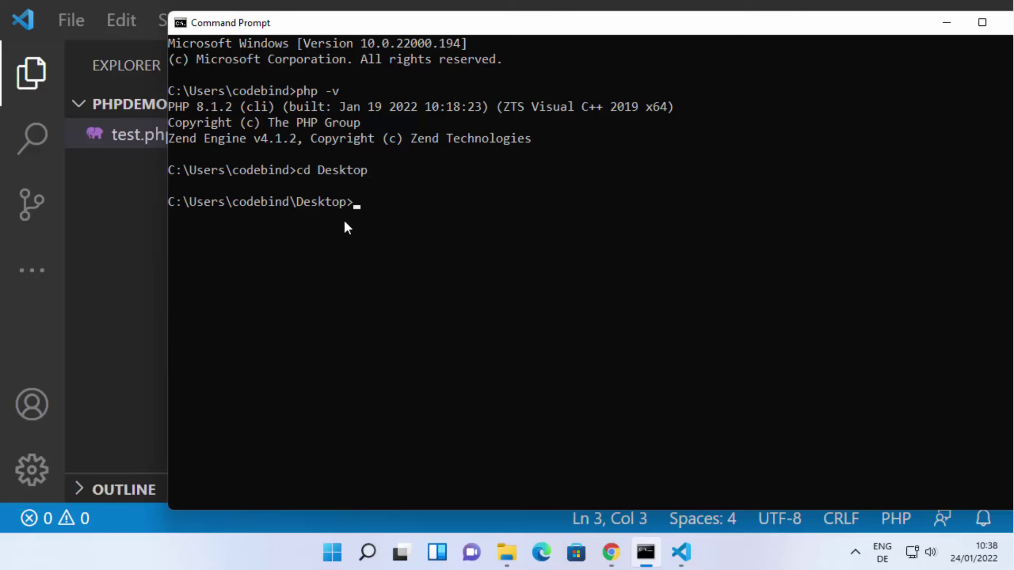
text(cd p)
key(Tab)
key(Return)
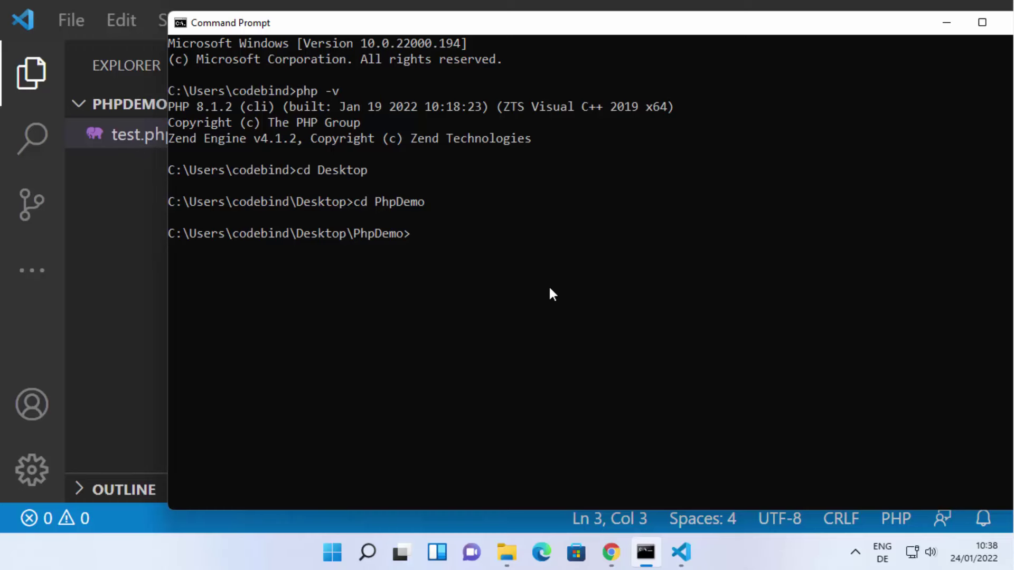
Run php test.php, which prints Hello World!
text(php te)
key(Tab)
key(Return)
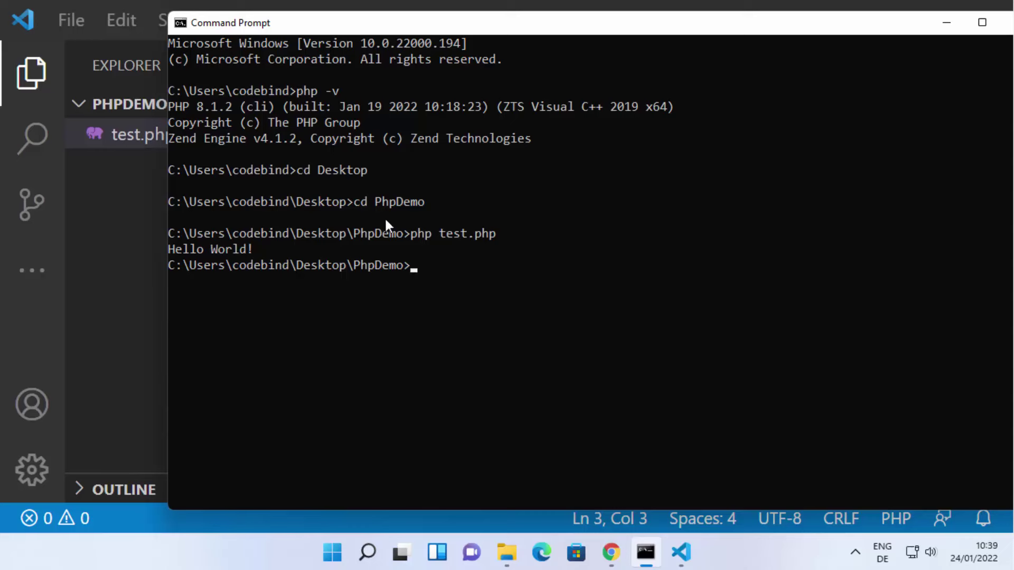
Append eleven more exclamation marks after "Hello World!" in test.php and save
click(123, 258)
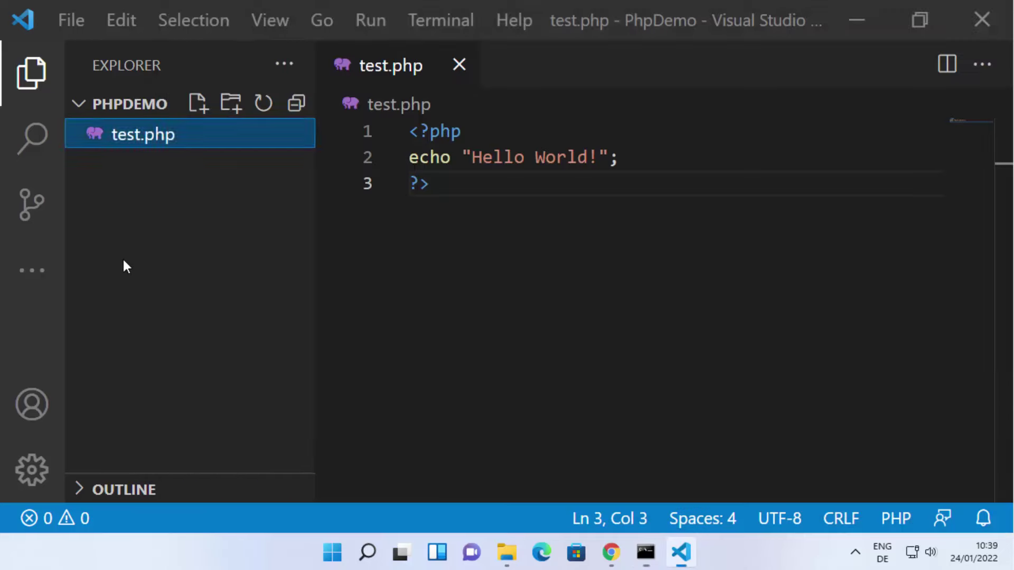
click(602, 162)
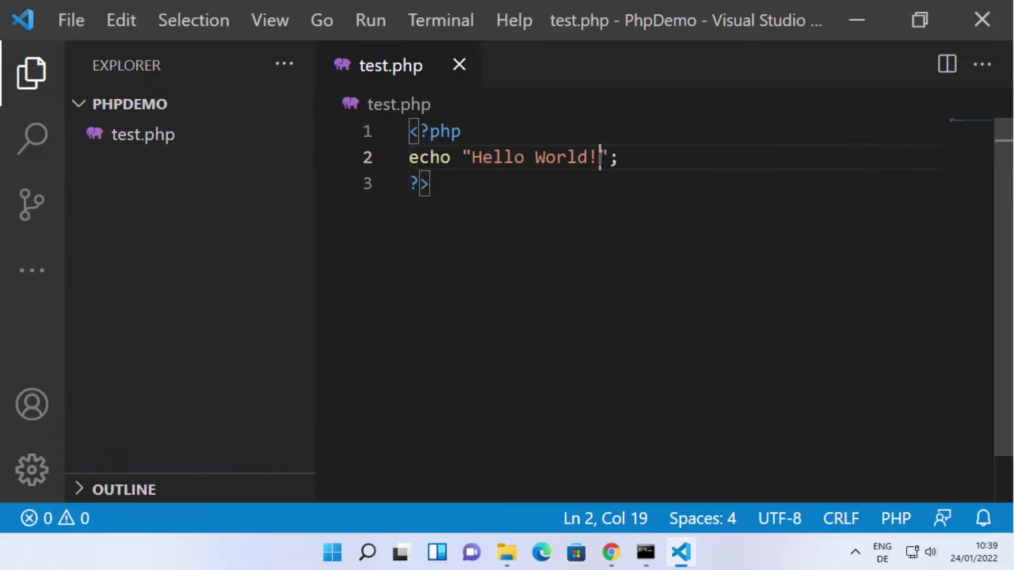
text(!!!!!!!!!!!)
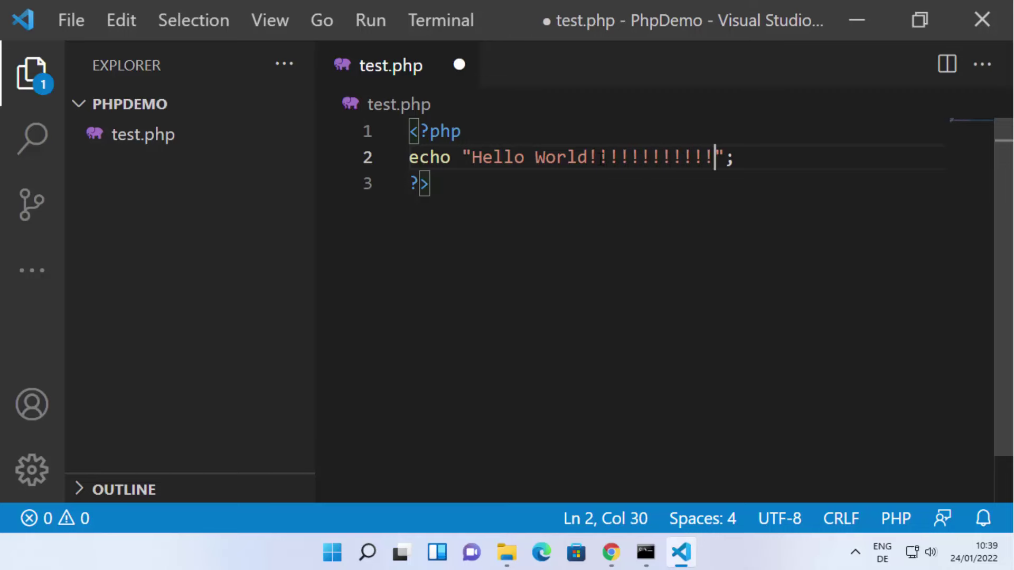
key(ctrl+s)
Rerun the recalled php test.php command to show the extra exclamation marks
click(645, 551)
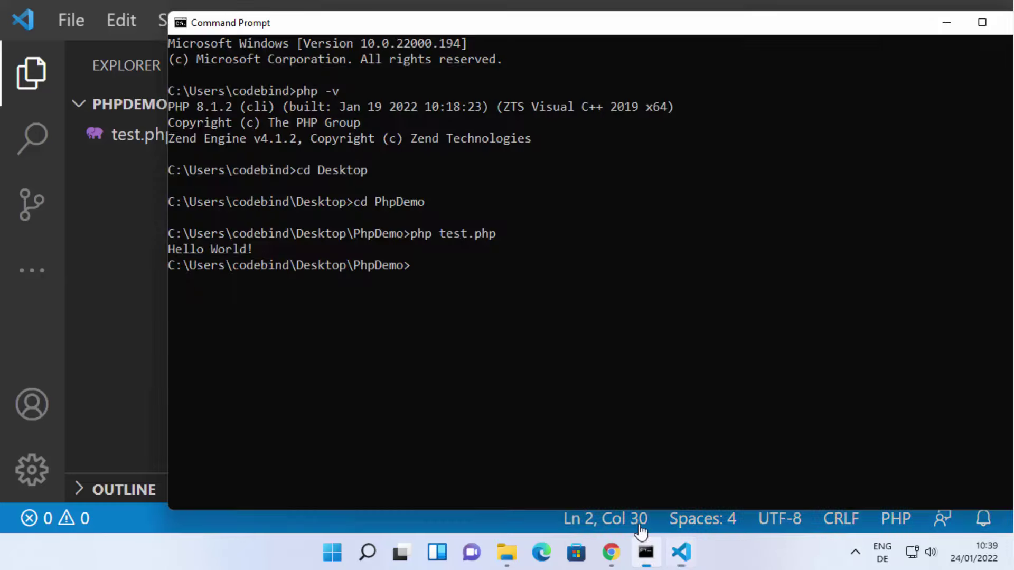
key(Up)
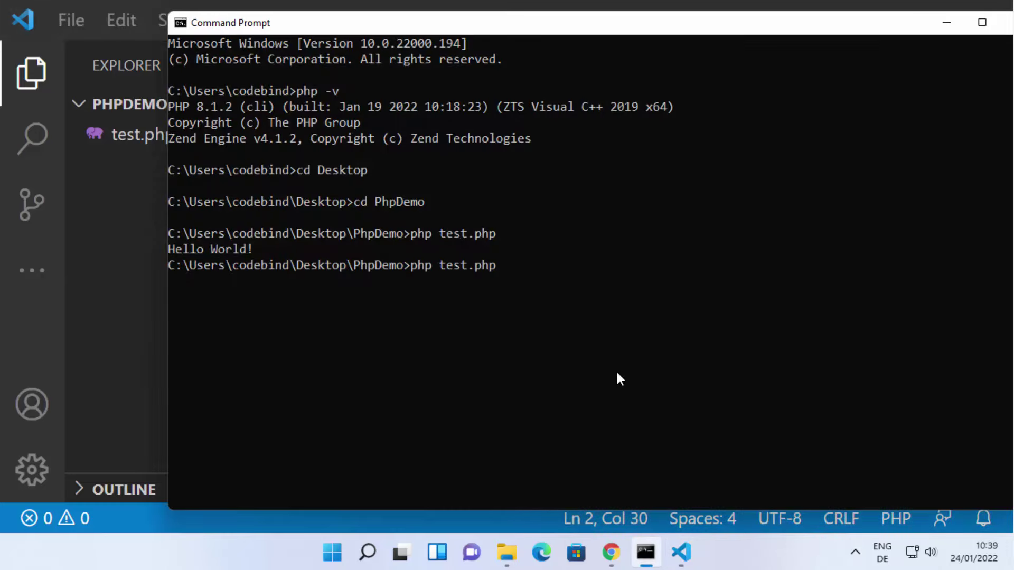
key(Return)
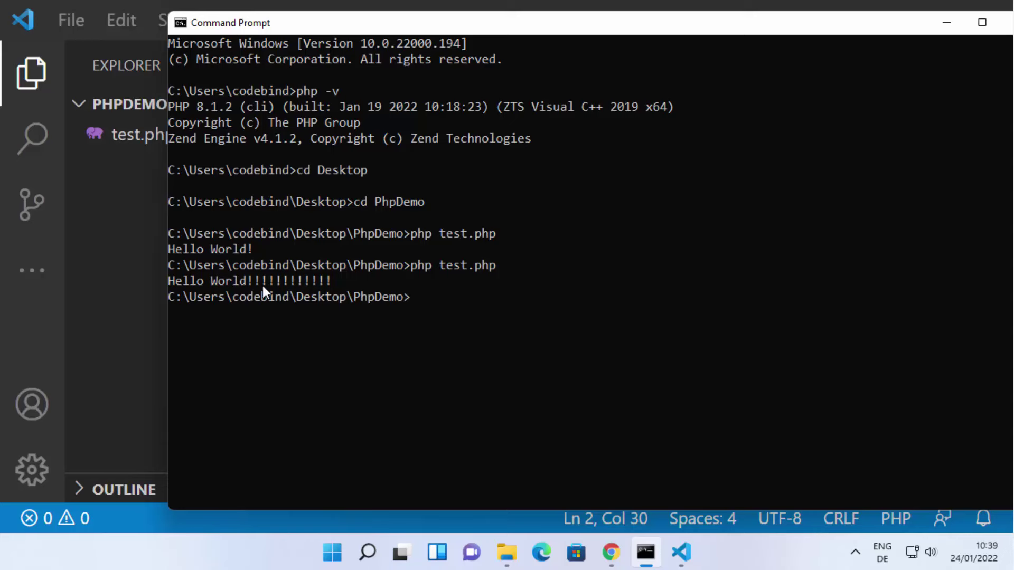
Open a new integrated PowerShell terminal in PhpDemo, narrowing the sidebar and enlarging the panel
click(138, 278)
click(486, 266)
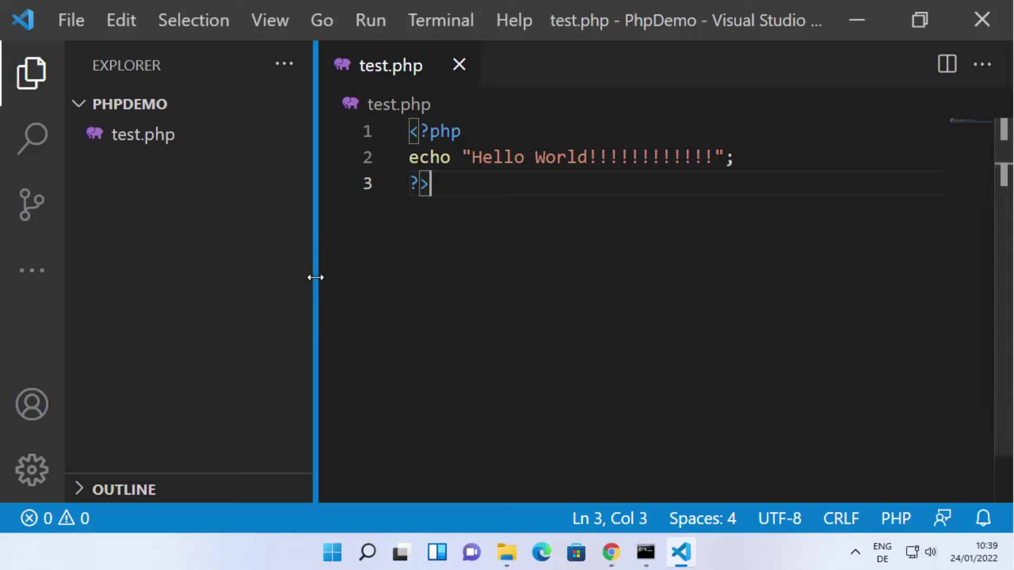
drag(317, 278, 297, 276)
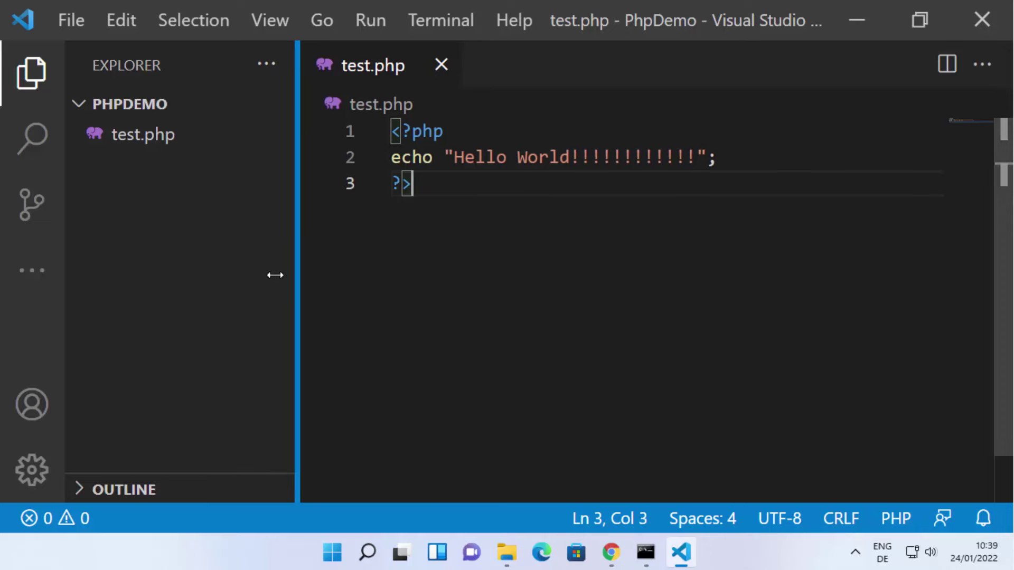
click(424, 20)
click(457, 69)
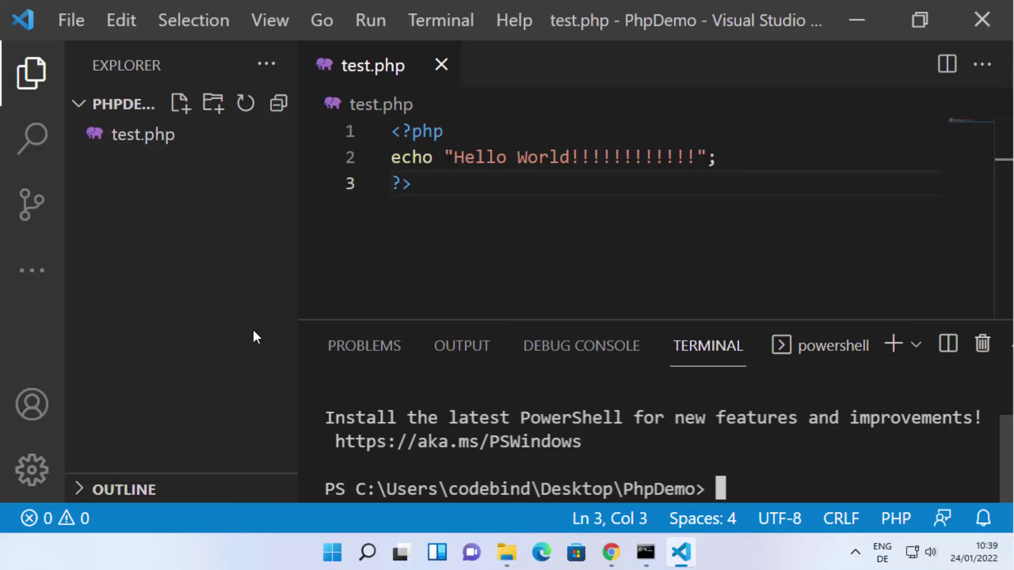
key(ctrl+minus)
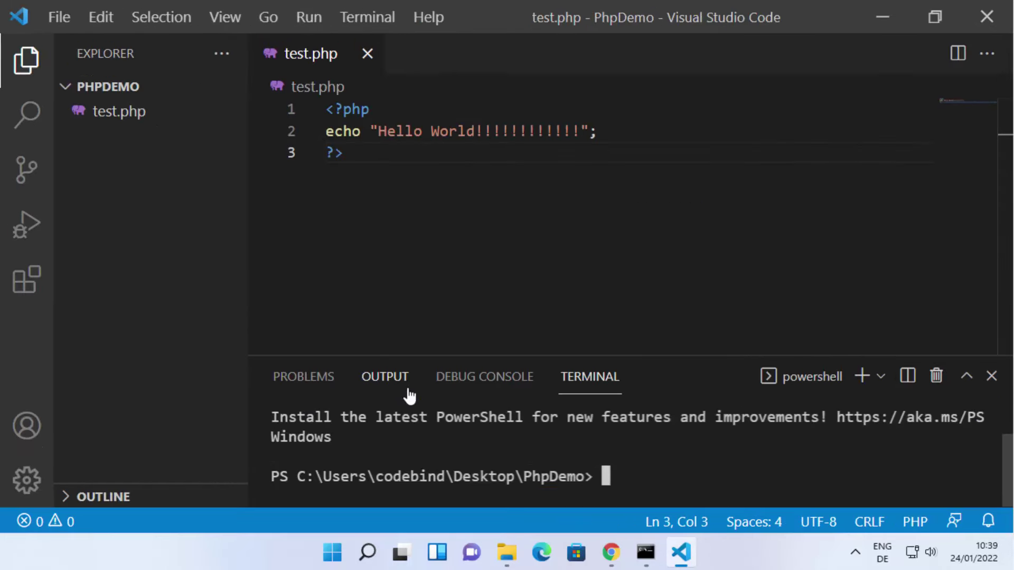
drag(357, 355, 371, 290)
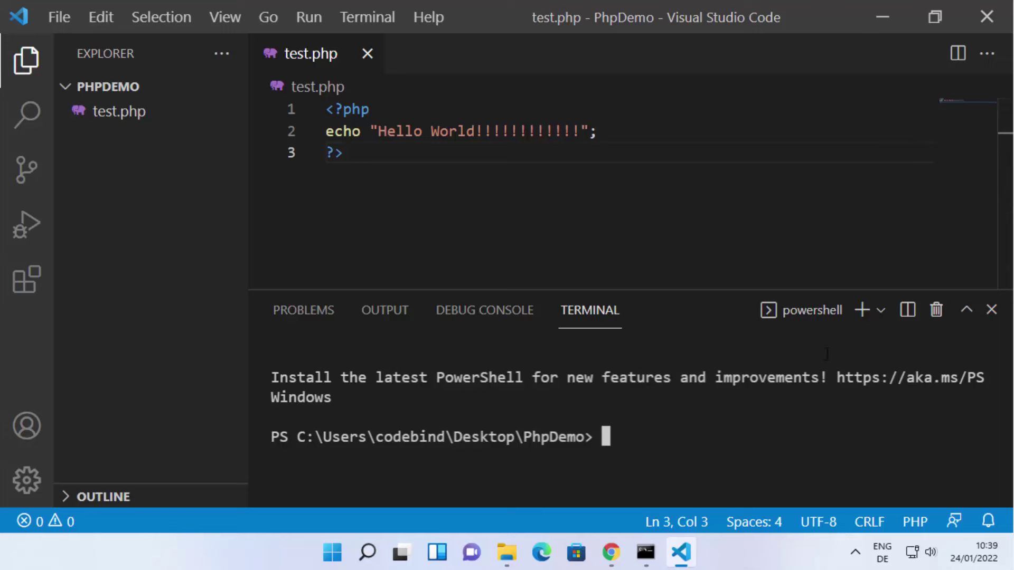
Add a Command Prompt terminal profile and run php test.php in it
click(880, 311)
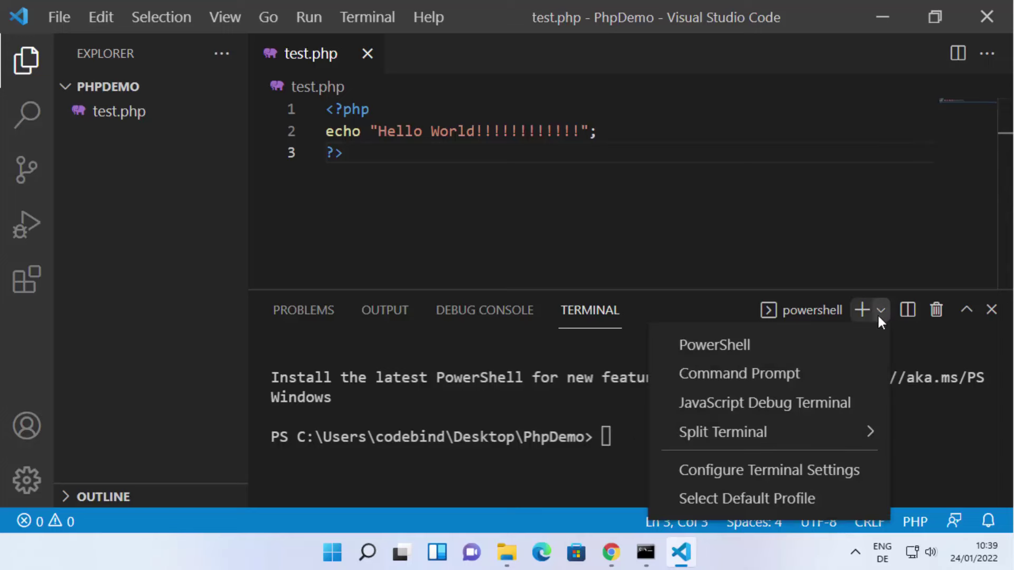
click(808, 376)
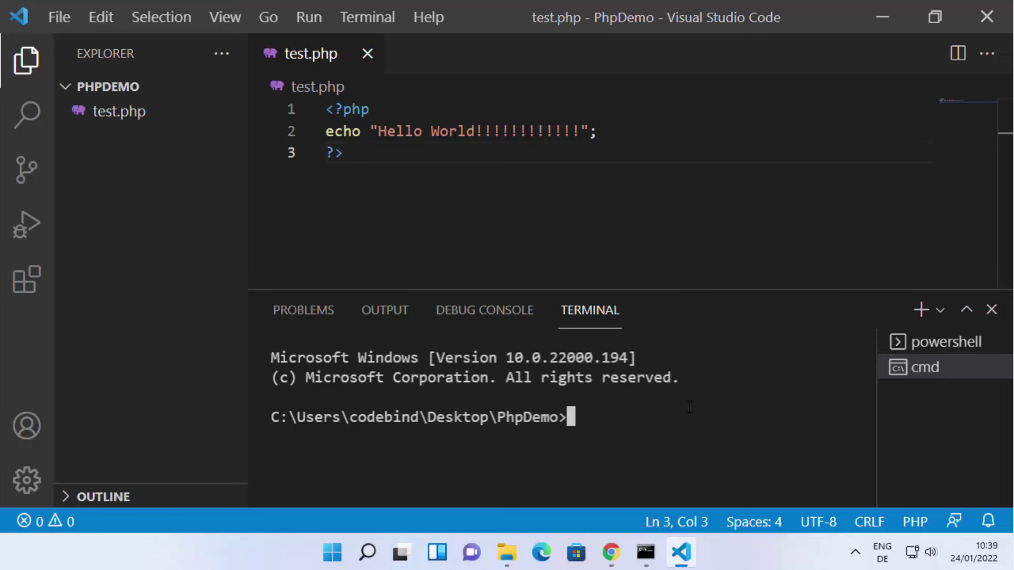
text(php )
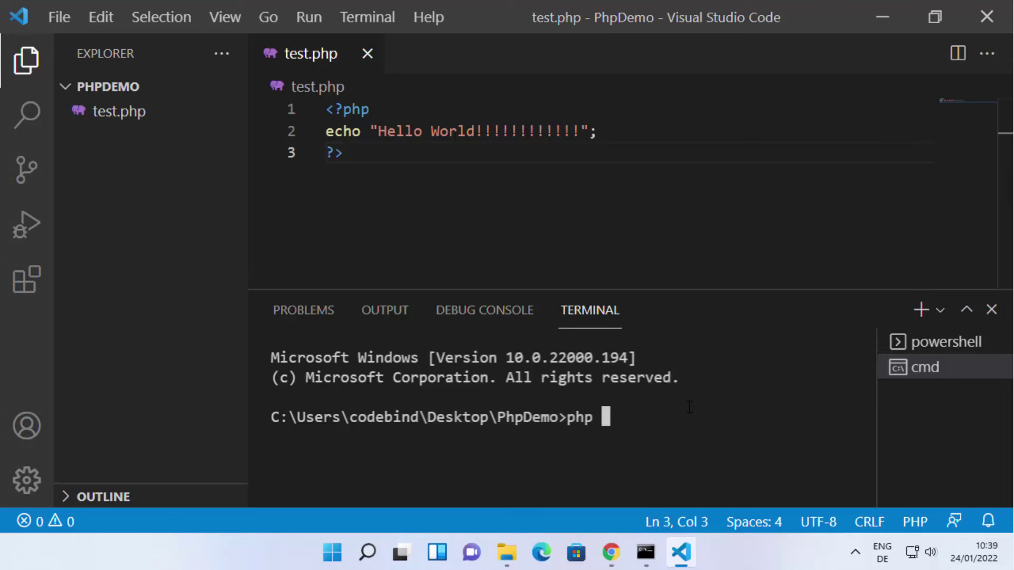
text(test.php)
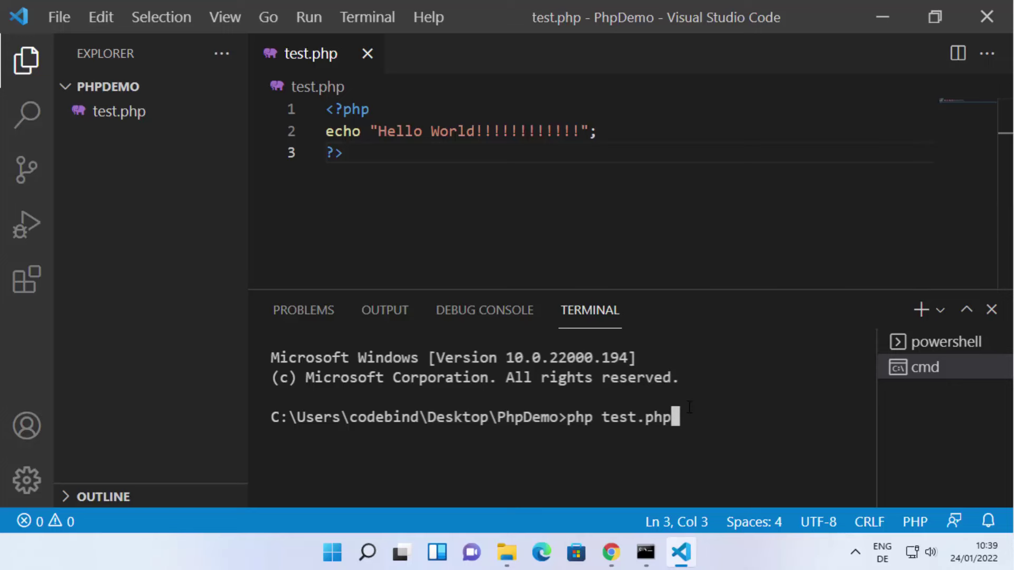
key(Return)
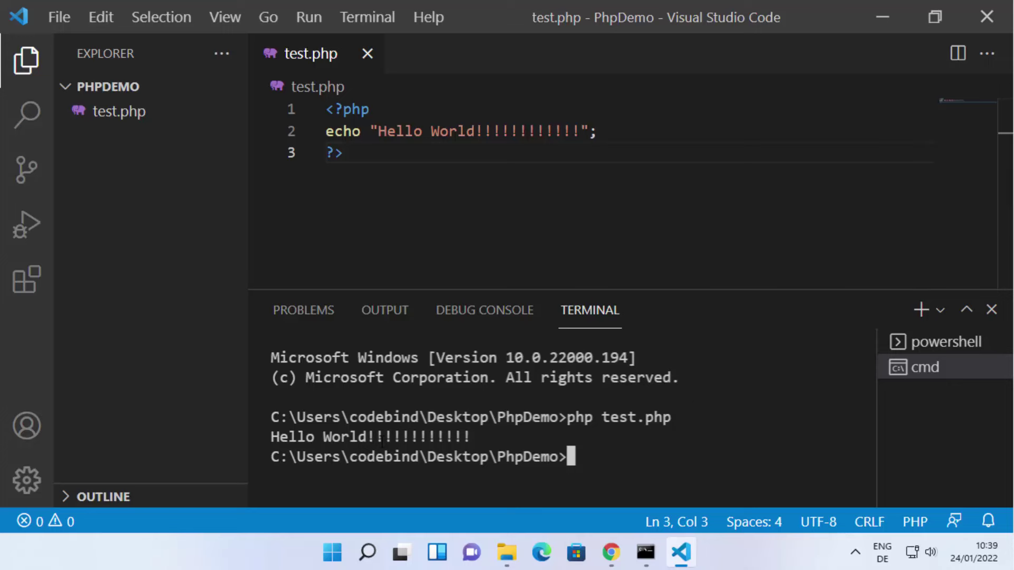